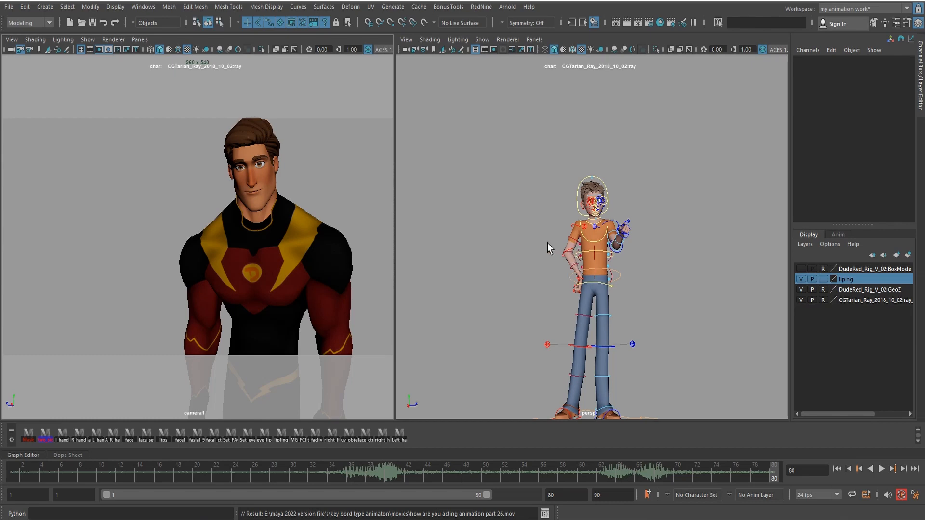
Save the scene as a new version named how are you acting animation part 27.ma.
key(ctrl+shift+s)
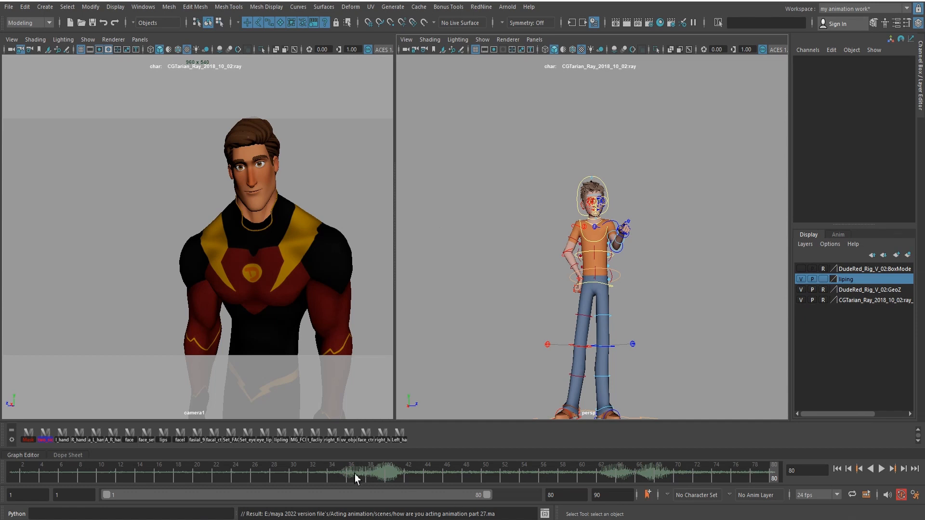
Select the orange-shirted character's rig controls in the perspective view, leaving out the ground controls around its feet.
alt+right_drag(694, 247, 626, 236)
alt+drag(626, 236, 619, 251)
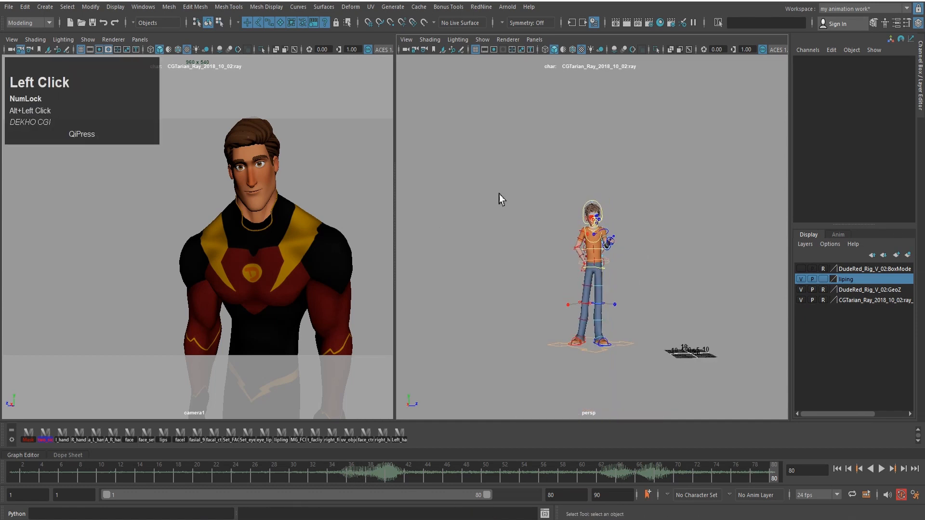
drag(510, 179, 645, 376)
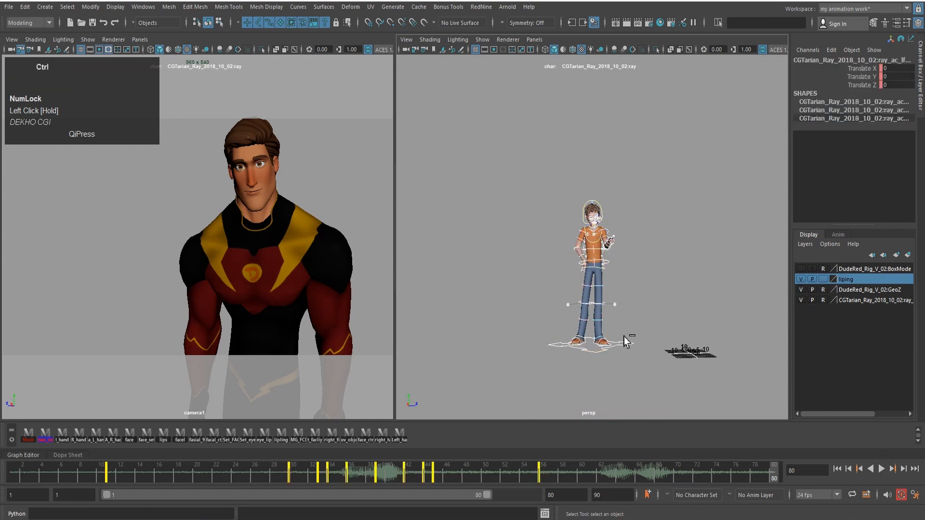
ctrl+click(639, 345)
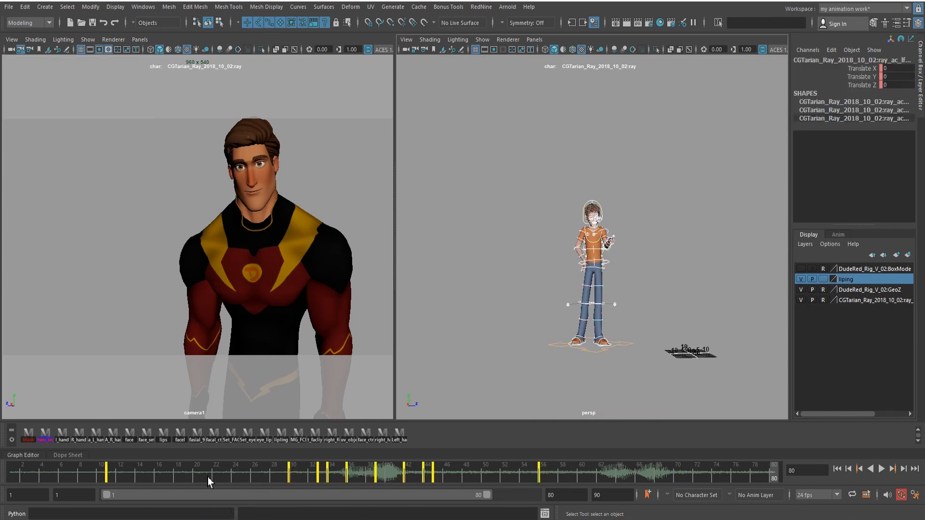
Highlight the keyed range from about frame 29 to 58 on the timeline.
mouse_move(282, 477)
mouse_down()
mouse_move(545, 475)
mouse_move(229, 490)
mouse_move(300, 475)
mouse_move(284, 475)
mouse_up()
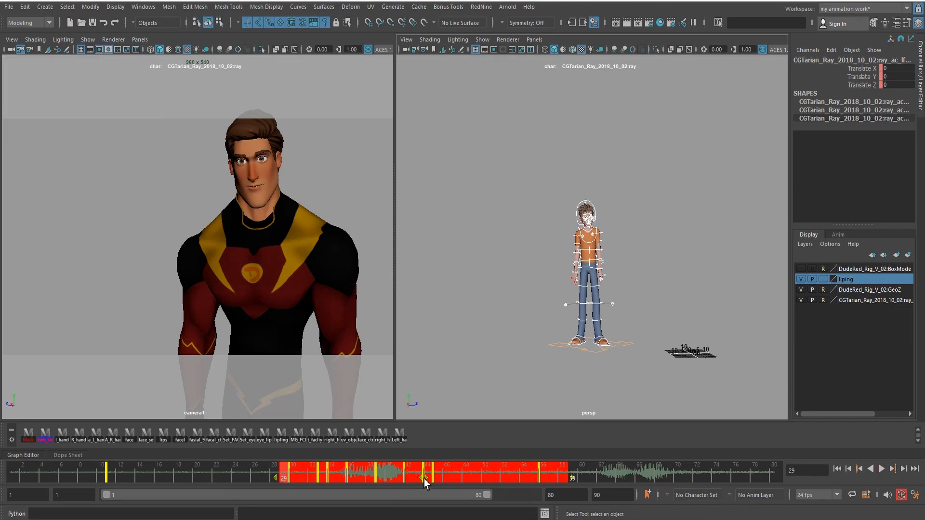
mouse_move(424, 478)
middle_down()
mouse_move(461, 479)
mouse_move(389, 483)
mouse_move(459, 476)
mouse_move(422, 474)
middle_up()
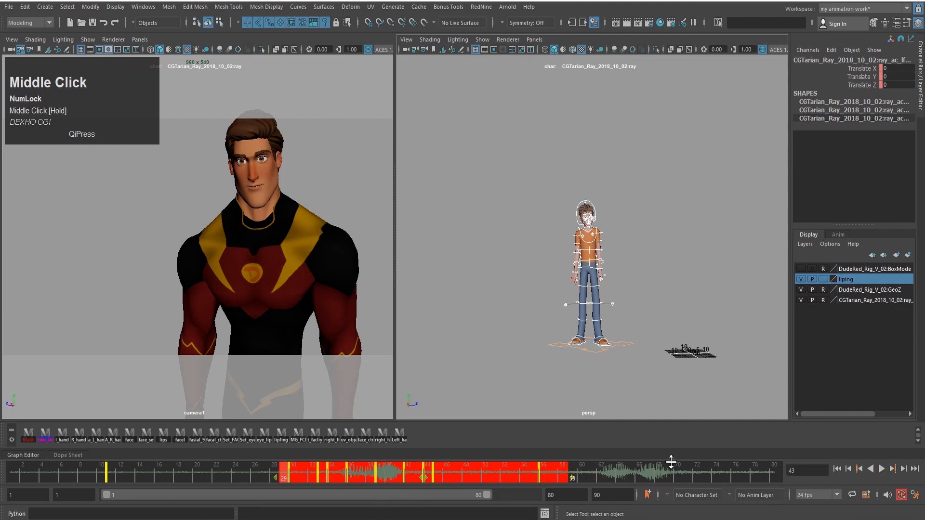
click(573, 476)
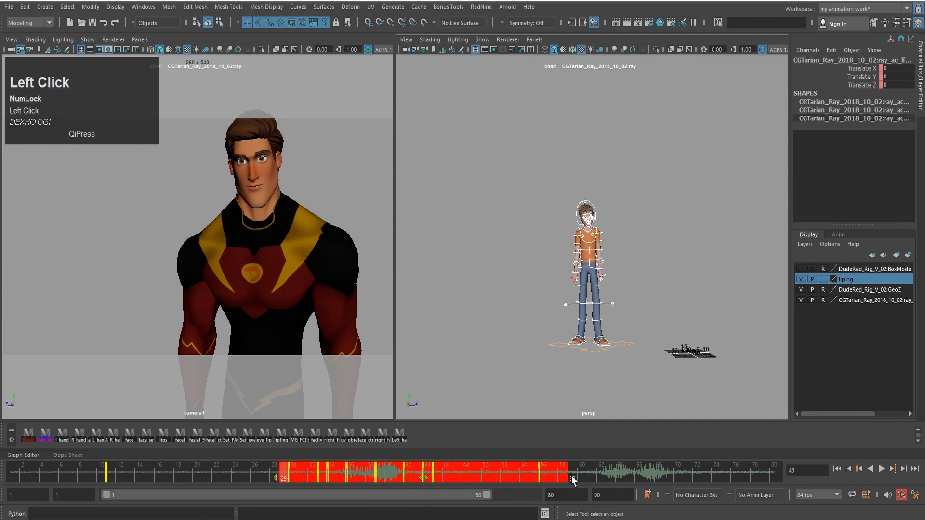
Move the current time to frame 25, highlight the entire timeline range and clear the highlight.
click(197, 476)
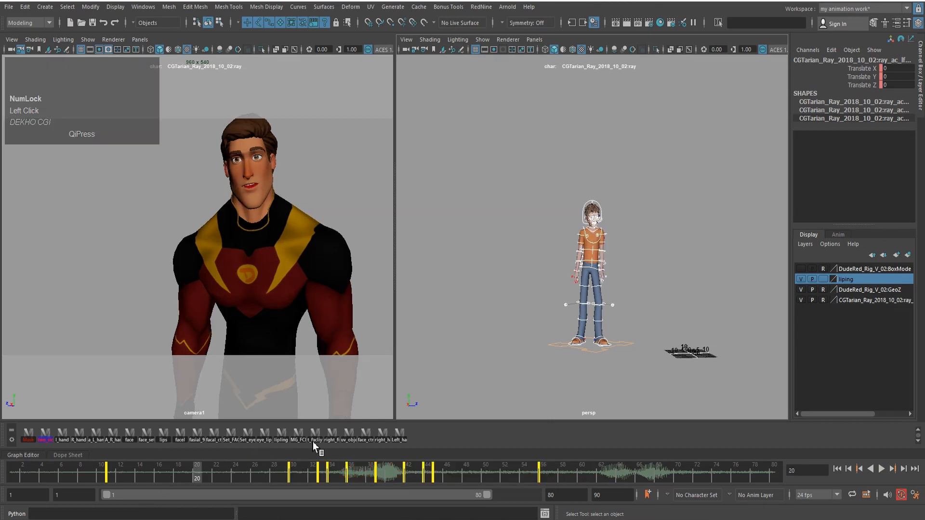
click(242, 478)
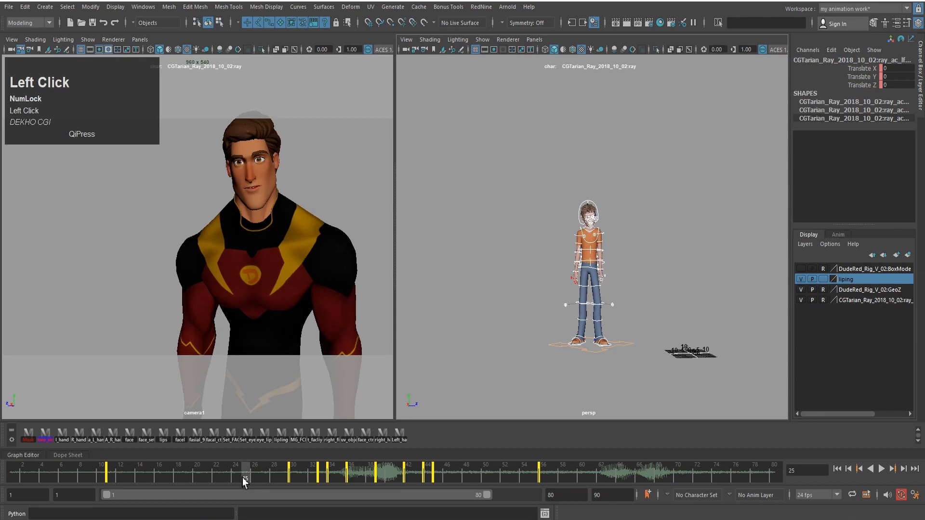
double_click(243, 478)
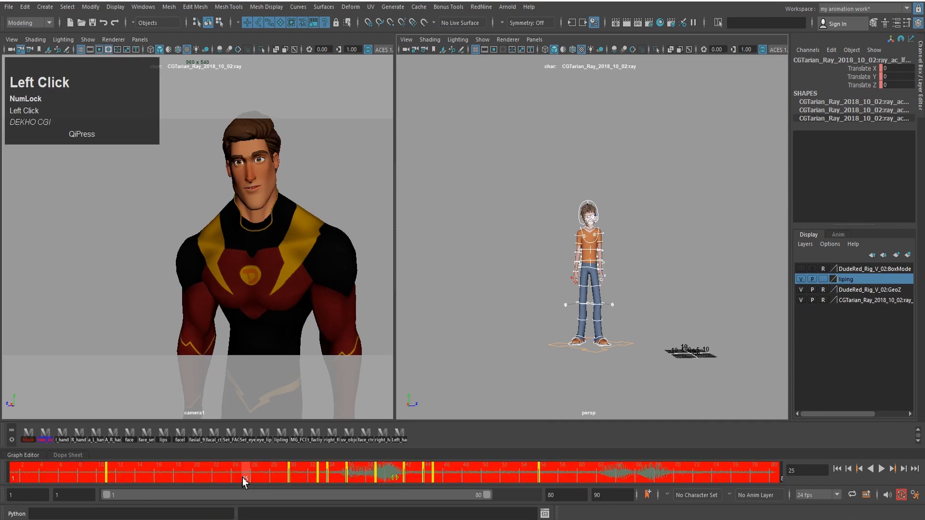
click(244, 478)
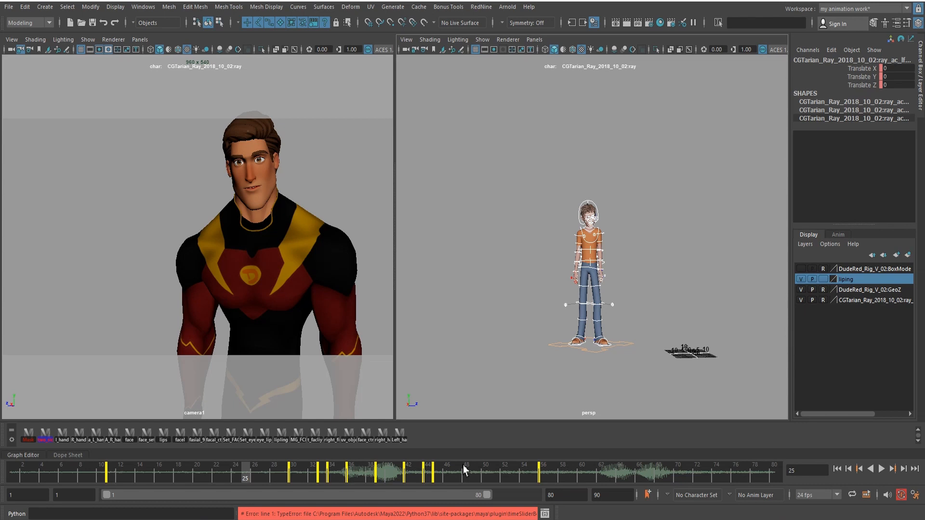
Open the Time Editor and place its window over the viewports.
key(alt)
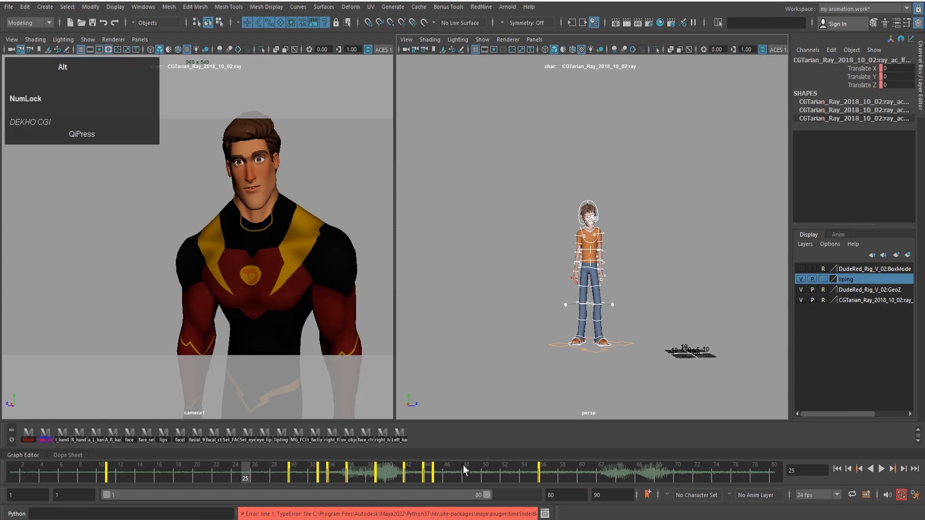
key(shift+alt+2)
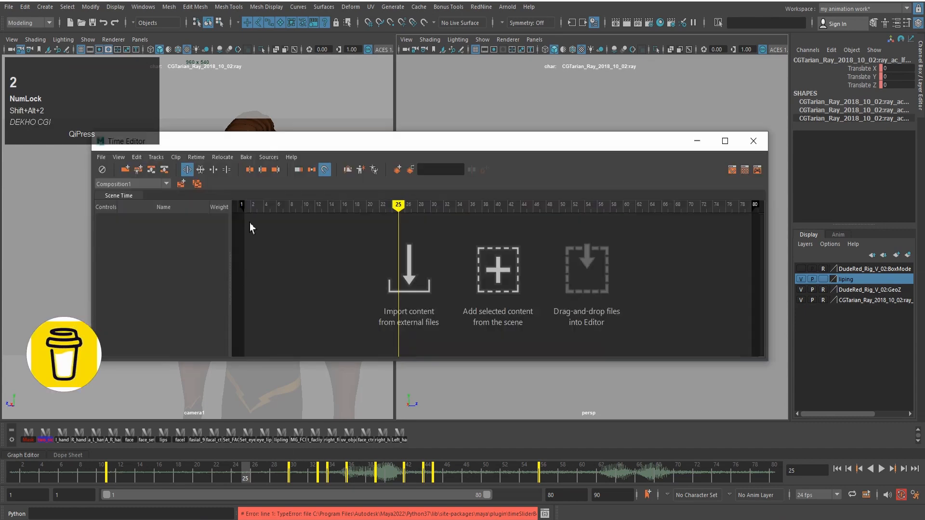
drag(249, 141, 374, 154)
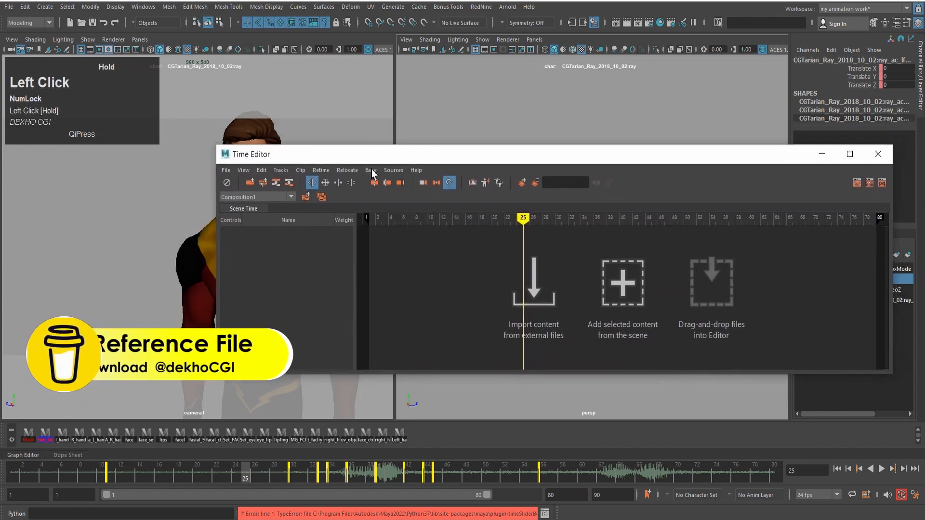
drag(439, 158, 337, 149)
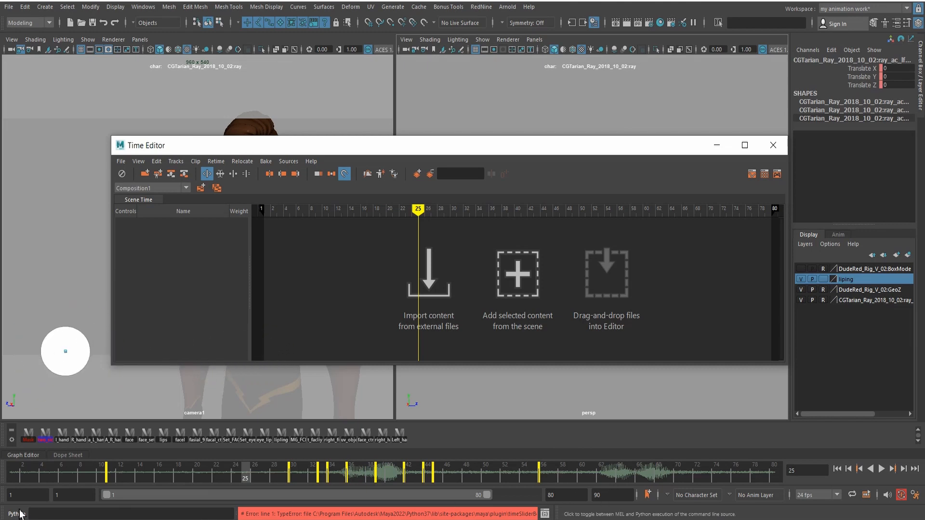
Minimize the Time Editor and select all rig controls of both characters in the perspective view.
click(716, 146)
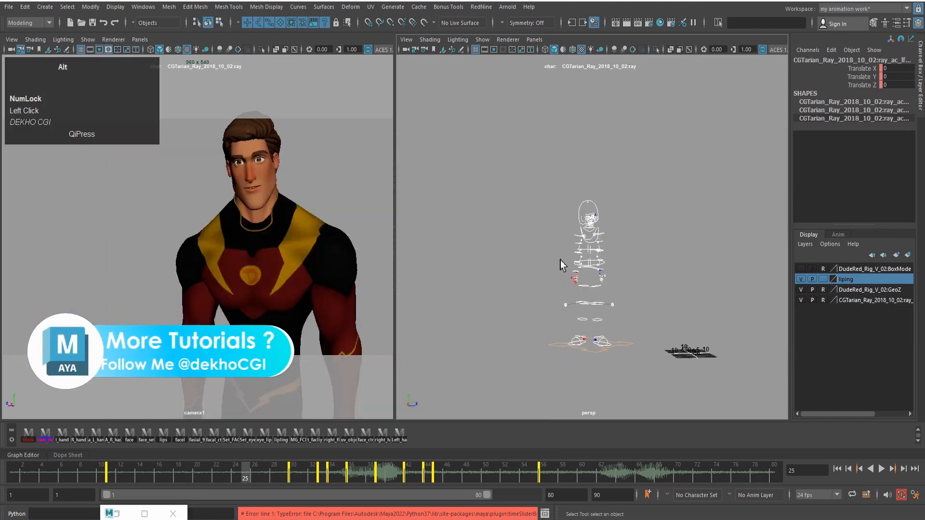
alt+right_drag(559, 262, 455, 254)
mouse_move(525, 261)
alt+mouse_down()
mouse_move(543, 260)
mouse_move(538, 252)
alt+mouse_up()
drag(552, 164, 695, 294)
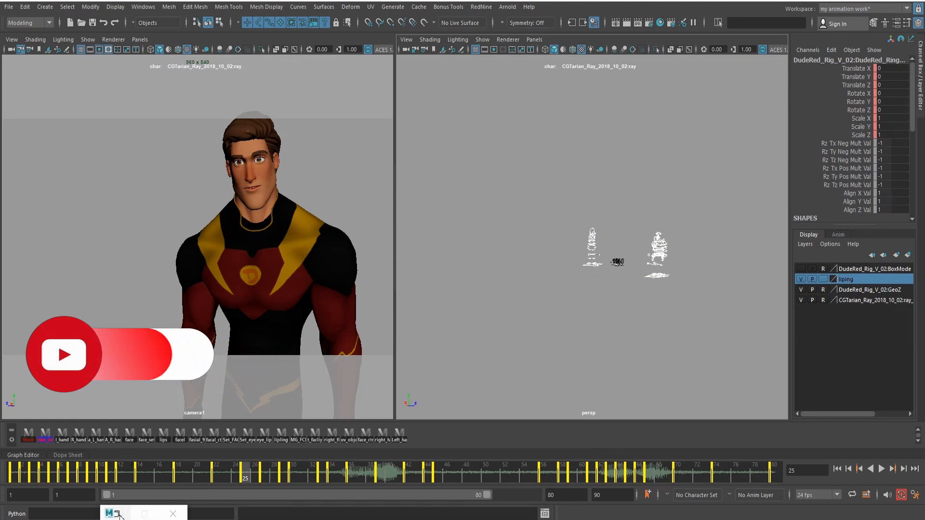
Restore the Time Editor, add the selected scene content to it as an animation clip and reposition the window.
click(144, 513)
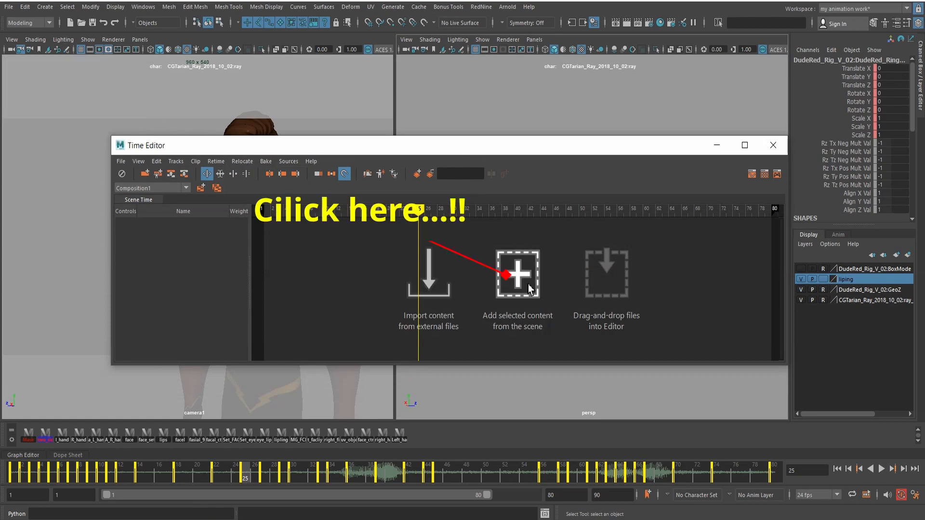
click(501, 302)
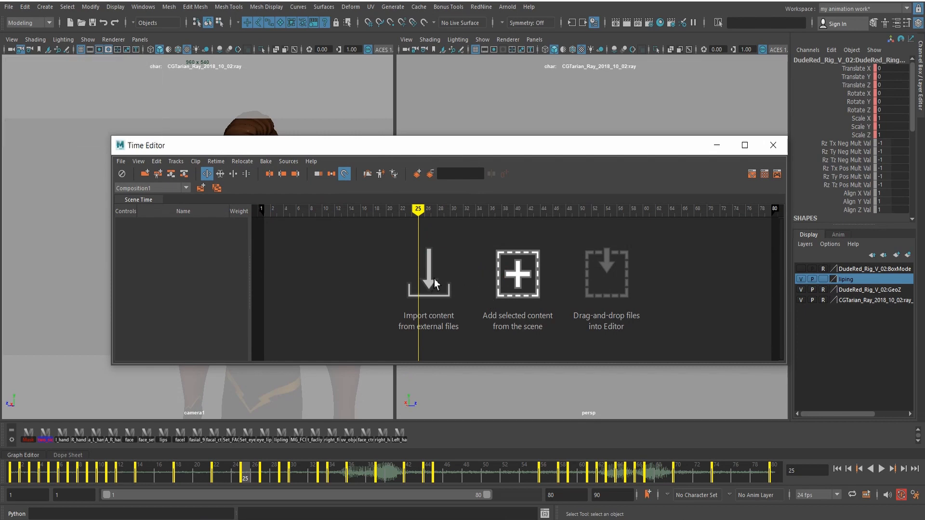
click(545, 151)
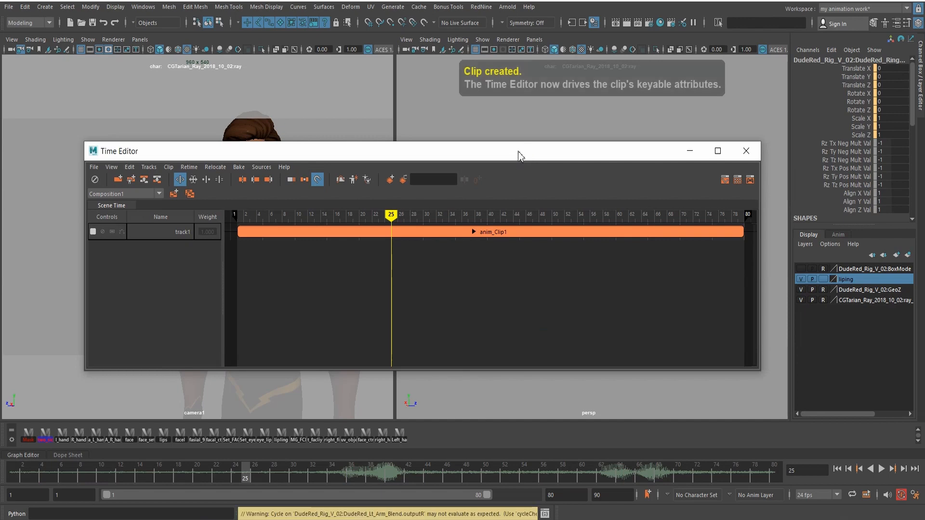
drag(510, 154, 457, 185)
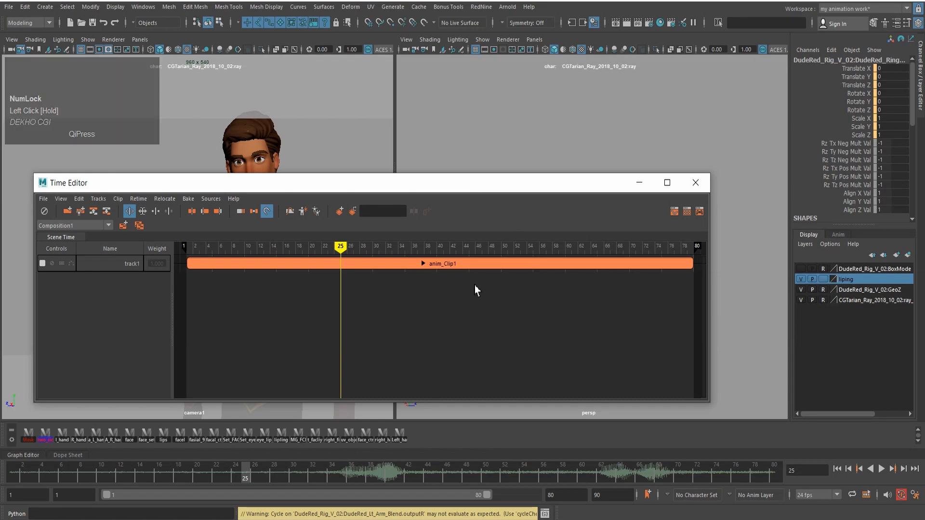
Expand the animation clip on track1 to examine its control groups and keys, and collapse it again.
click(424, 267)
scroll(421, 313, down, 4)
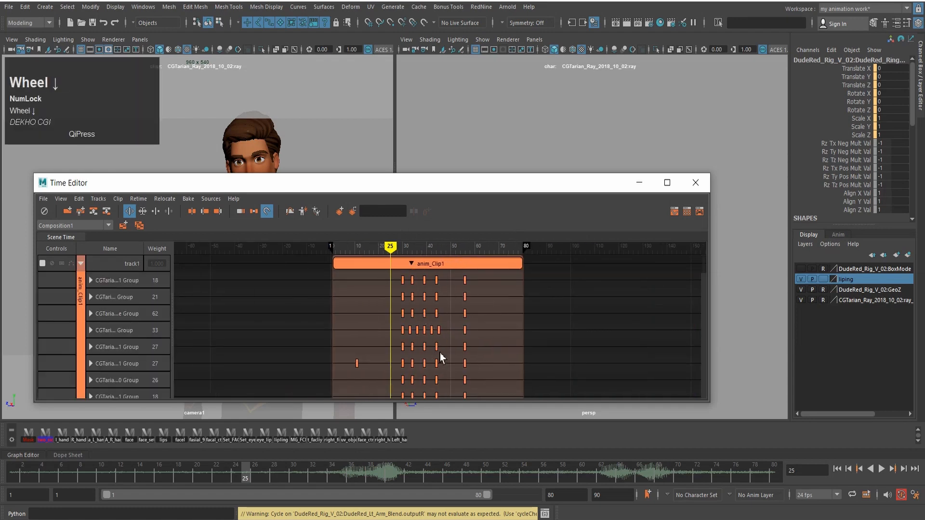
click(412, 265)
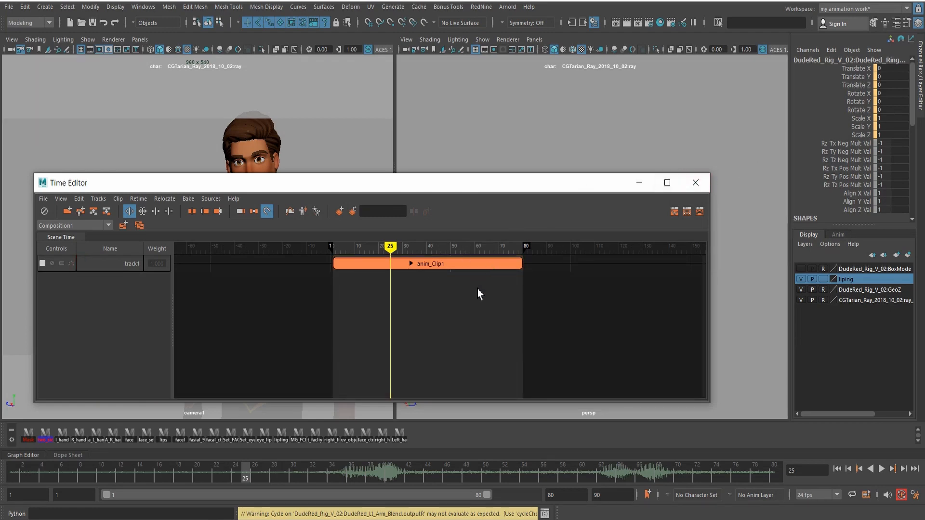
Extend both ends of the clip on track1 by about three frames, beyond frames 1 and 80.
scroll(482, 297, up, 3)
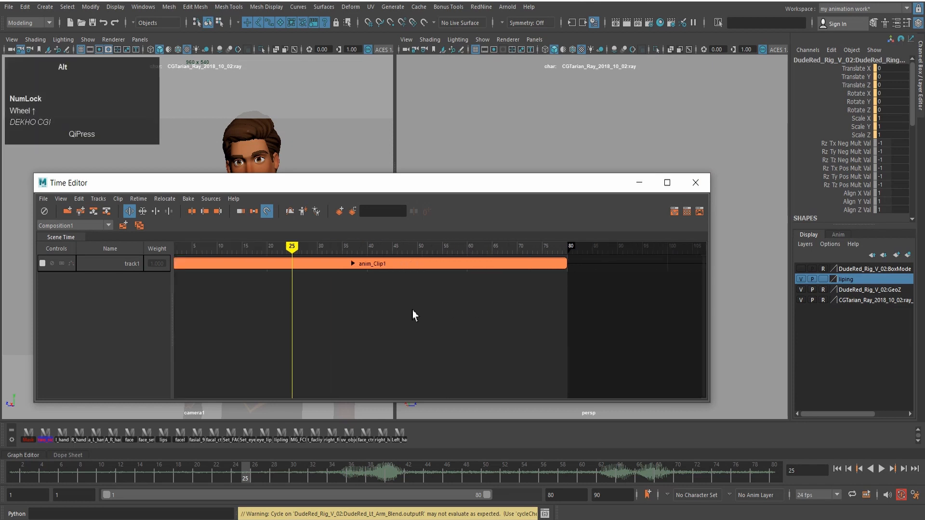
alt+middle_drag(412, 311, 487, 313)
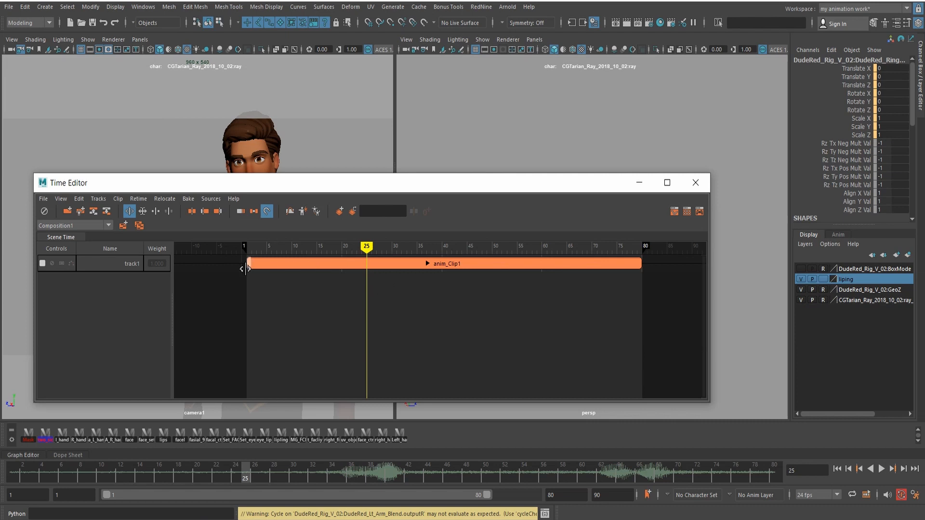
drag(246, 269, 229, 269)
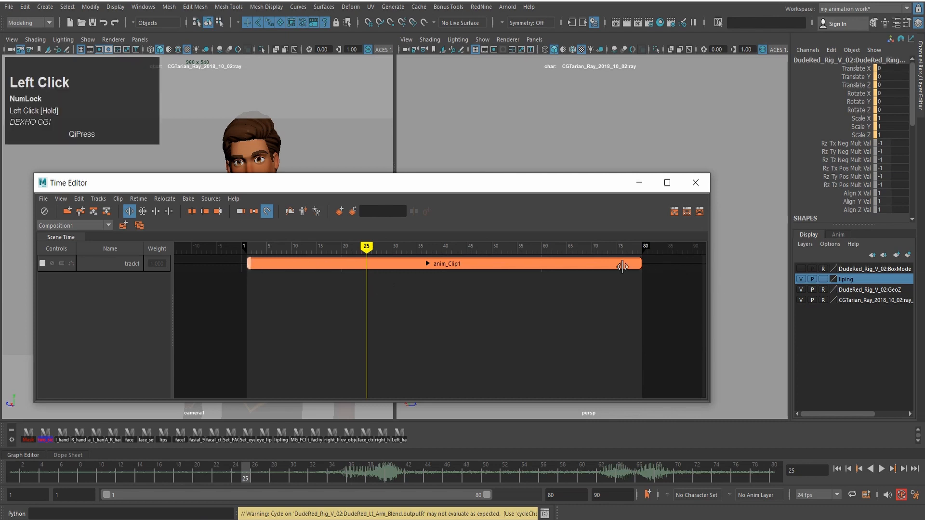
click(635, 264)
drag(644, 264, 606, 288)
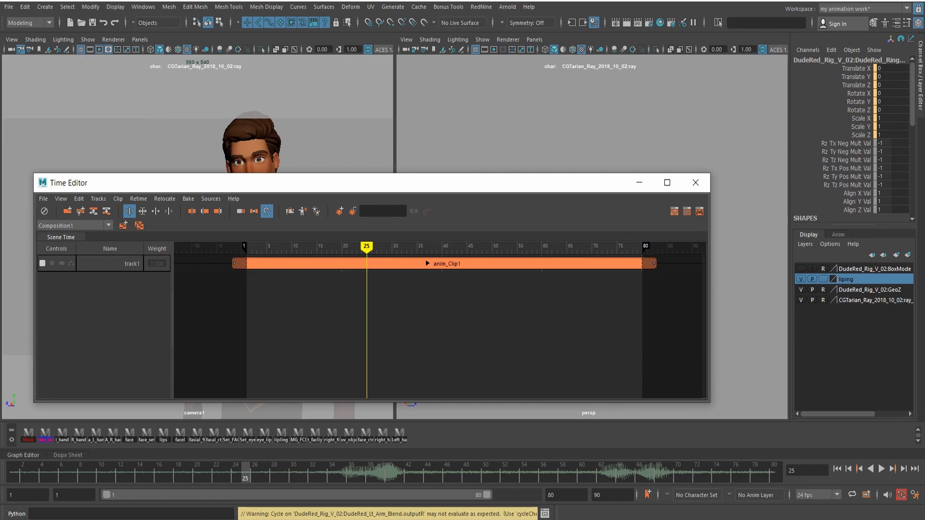
Shift the extended clip on track1 about six frames later in time.
drag(610, 266, 641, 267)
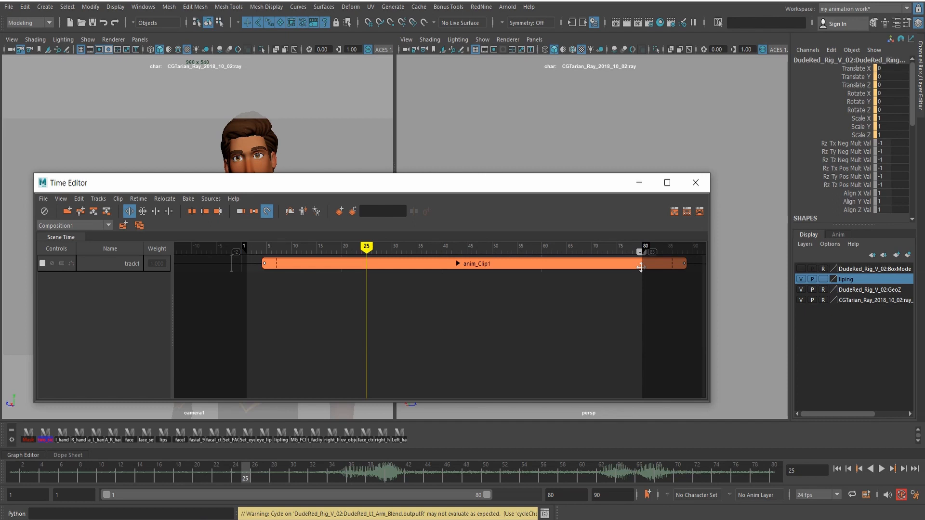
drag(671, 267, 671, 268)
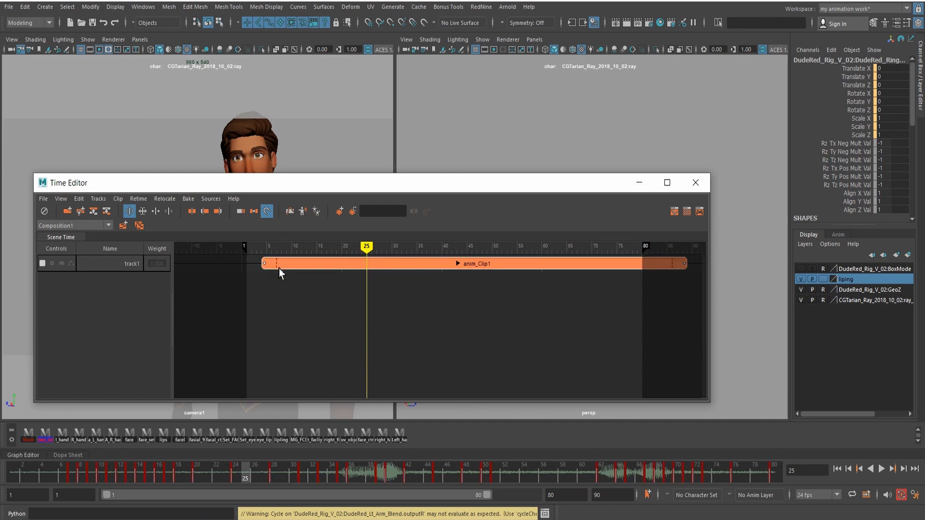
Trim the extended ends of the clip and move it back so it spans frames 1 to 80.
drag(264, 267, 294, 266)
drag(337, 270, 307, 265)
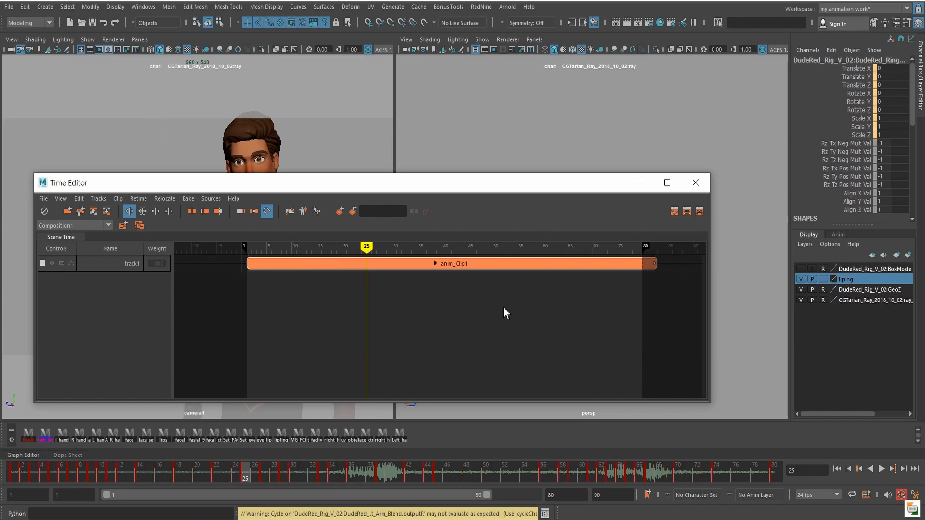
drag(650, 264, 644, 264)
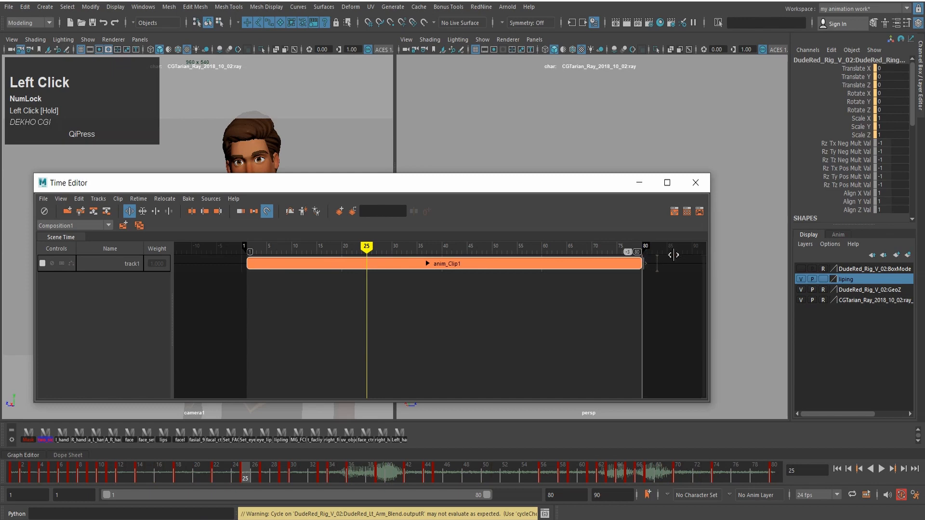
key(ctrl+z)
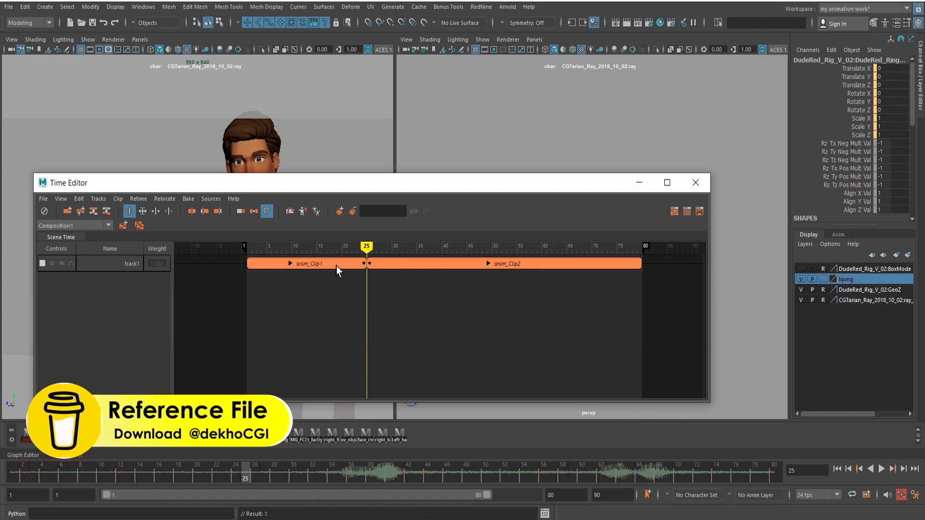
Select the second clip, the portion after the split at frame 25, and move it to start at about frame 43.
click(397, 266)
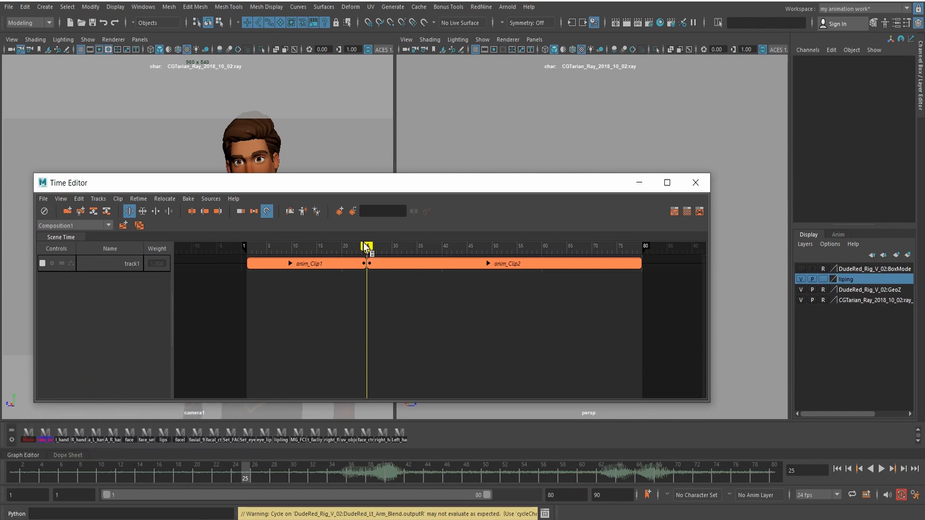
click(396, 268)
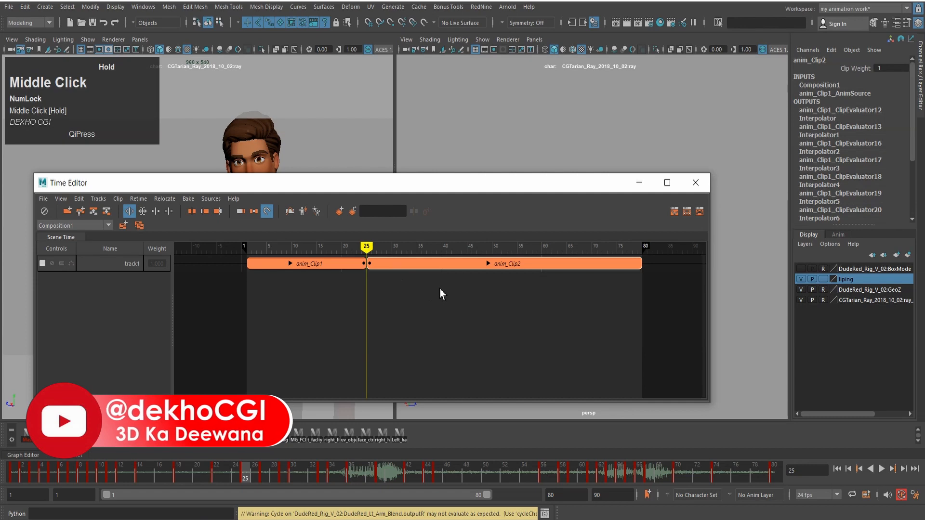
drag(421, 265, 510, 260)
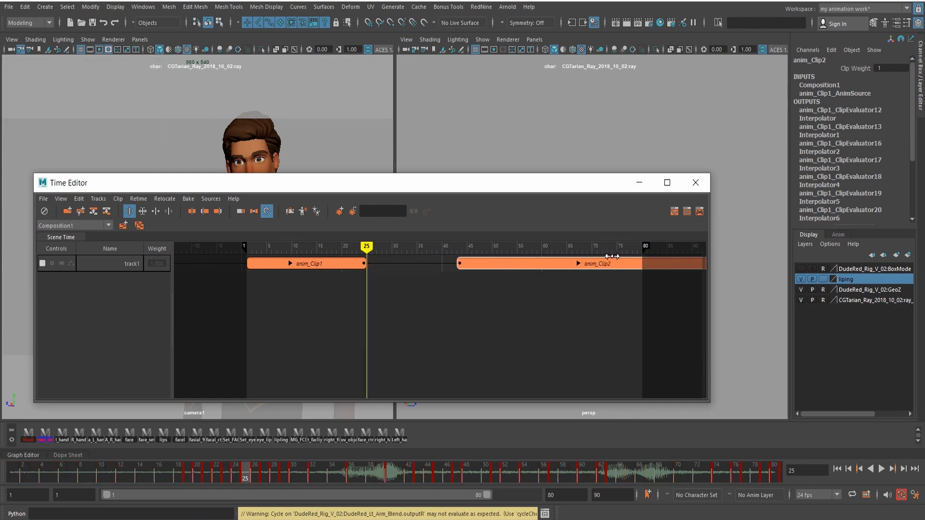
Try the second clip at a start of about frame 33, and undo its moves back to the split.
drag(591, 270, 575, 271)
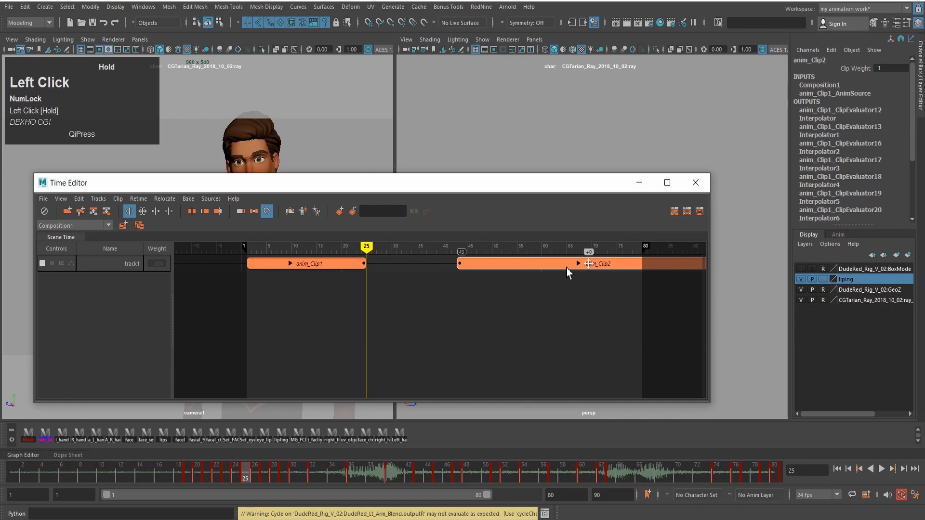
drag(589, 263, 538, 268)
key(ctrl+z)
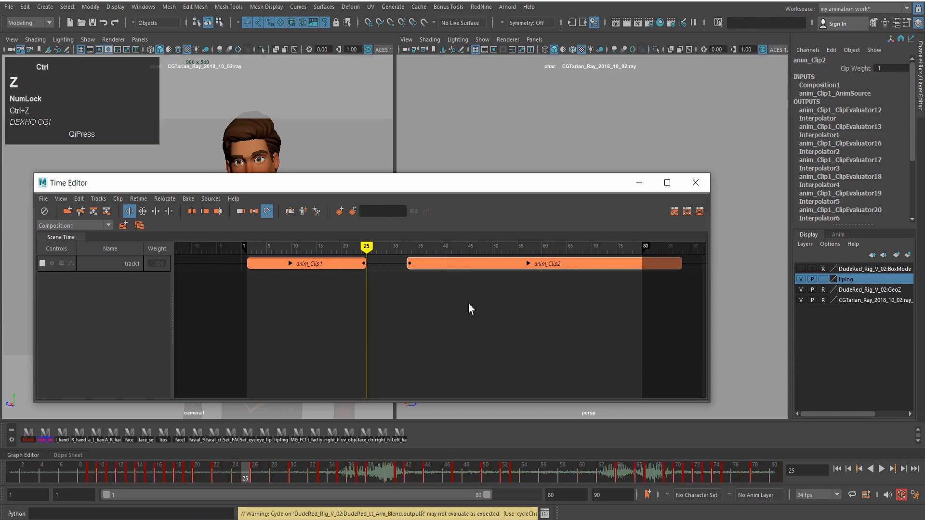
key(ctrl+z)
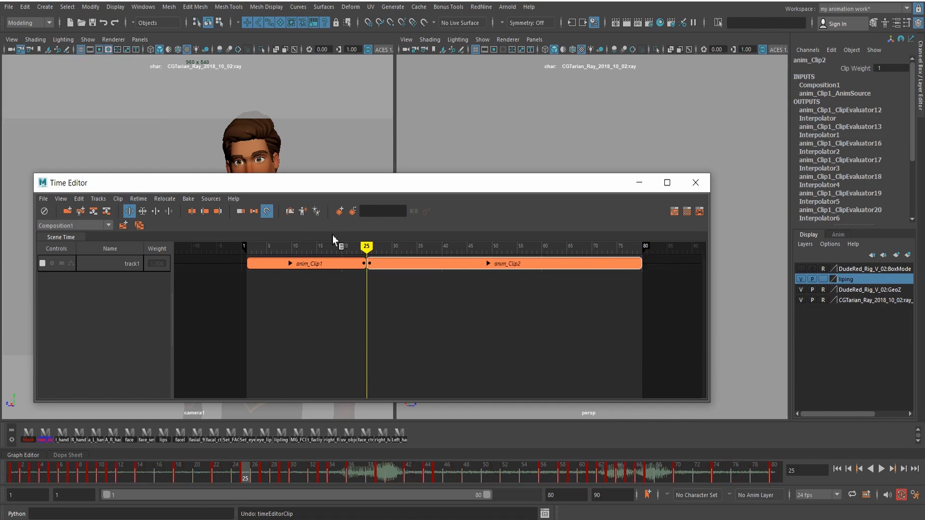
Select both clips on track1 and bake them to the scene, deleting the original clips.
drag(450, 303, 331, 266)
right_click(331, 265)
mouse_move(361, 337)
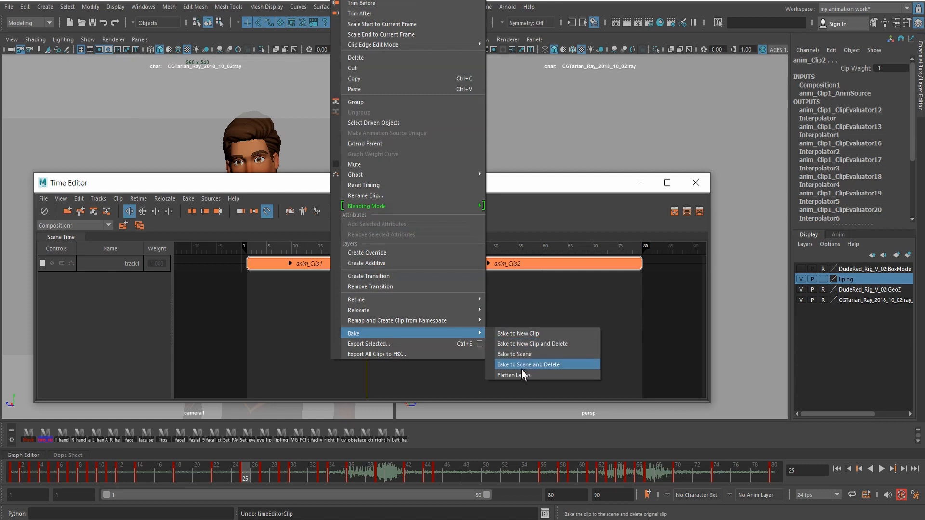
click(546, 368)
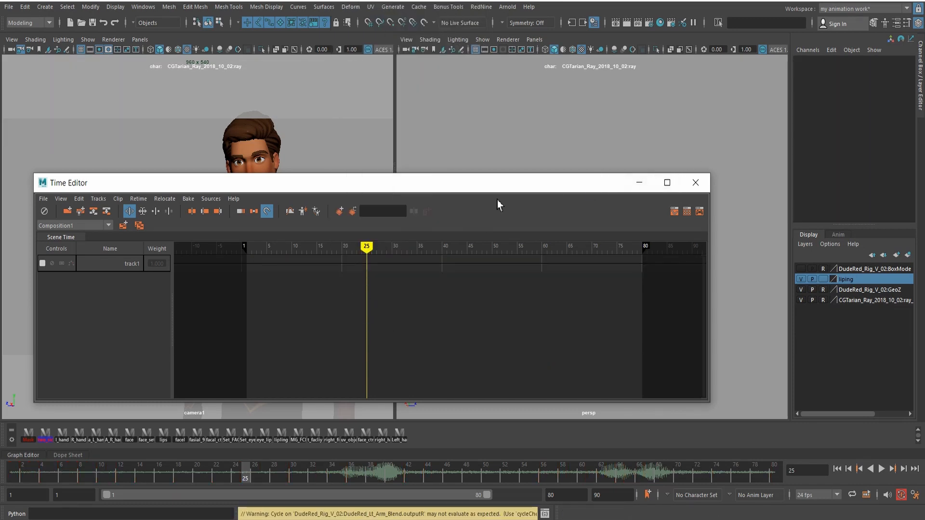
Move the Time Editor aside, select a character's rig controls to check their baked keys, and close the Time Editor.
drag(498, 192, 525, 187)
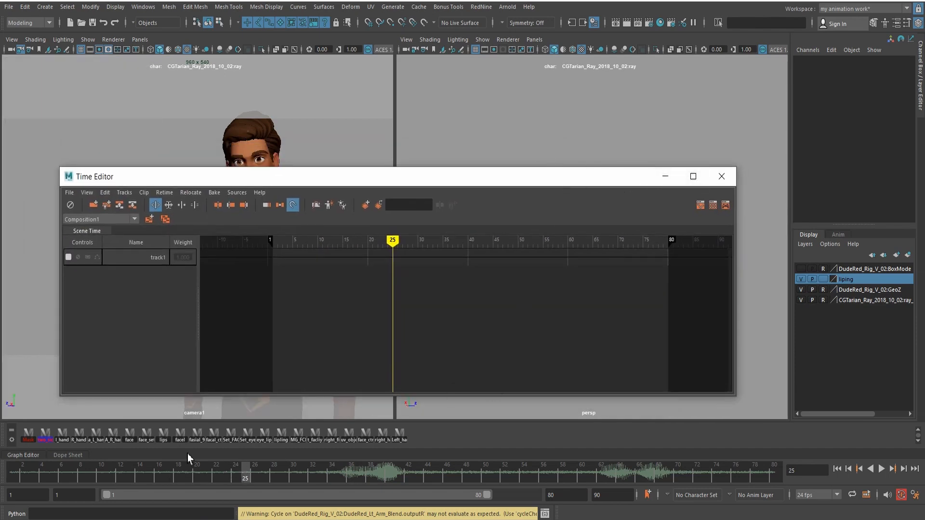
drag(392, 180, 229, 171)
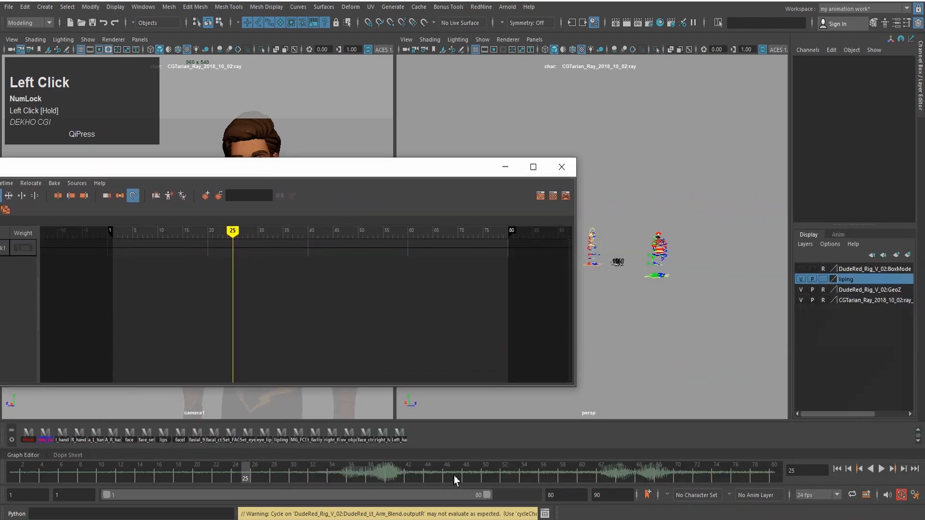
drag(631, 197, 692, 301)
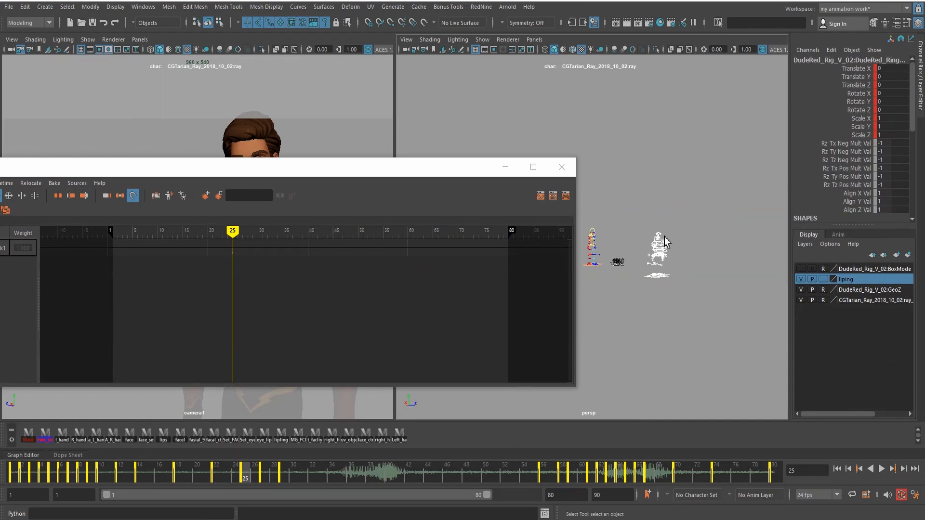
click(571, 170)
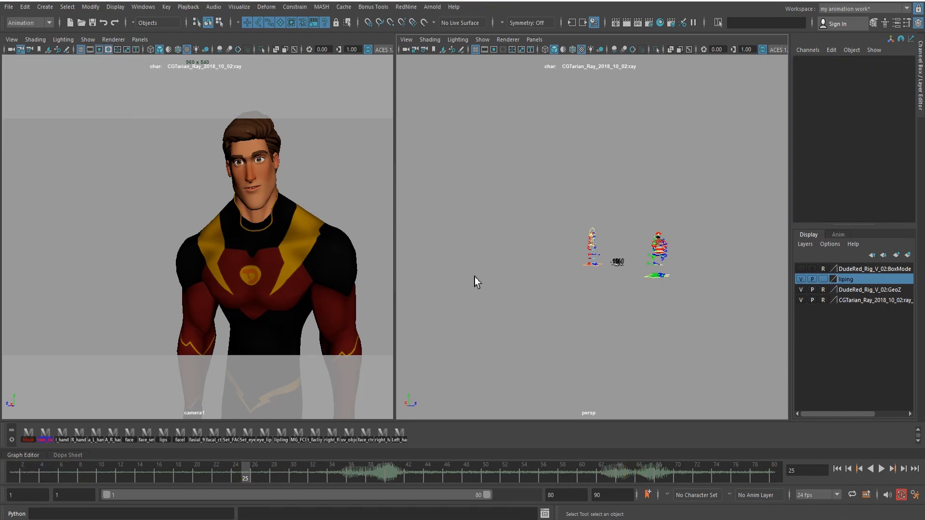
Switch to the Animation menu set and detach the Scene Time Warp commands into a floating window.
key(F4)
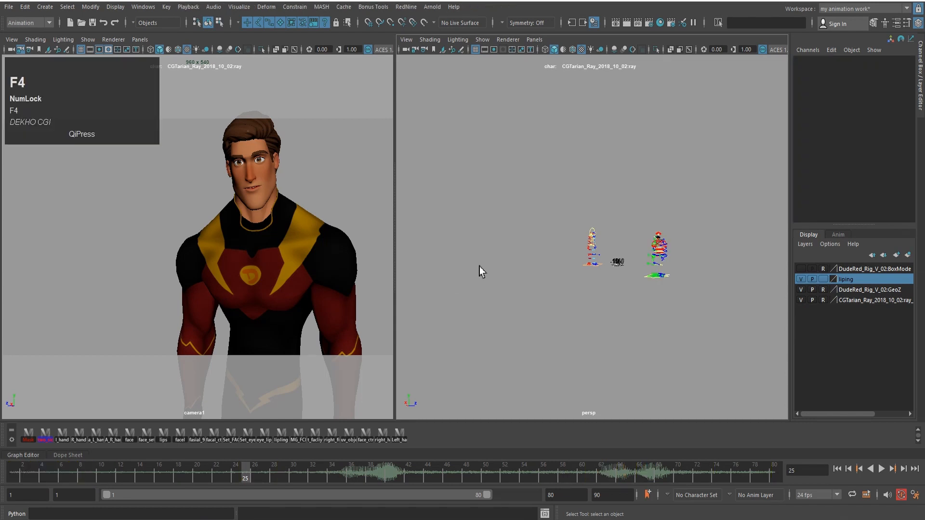
click(170, 8)
mouse_move(227, 404)
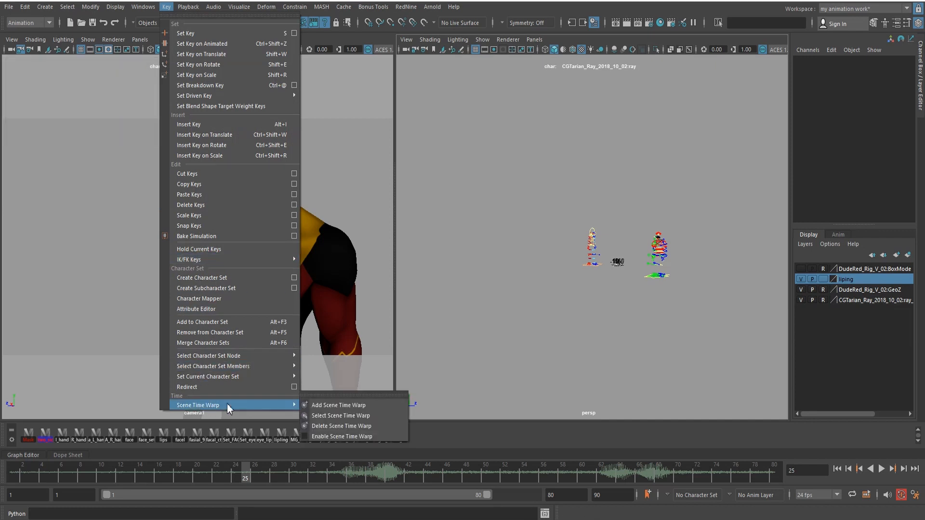
click(340, 393)
drag(340, 381, 339, 188)
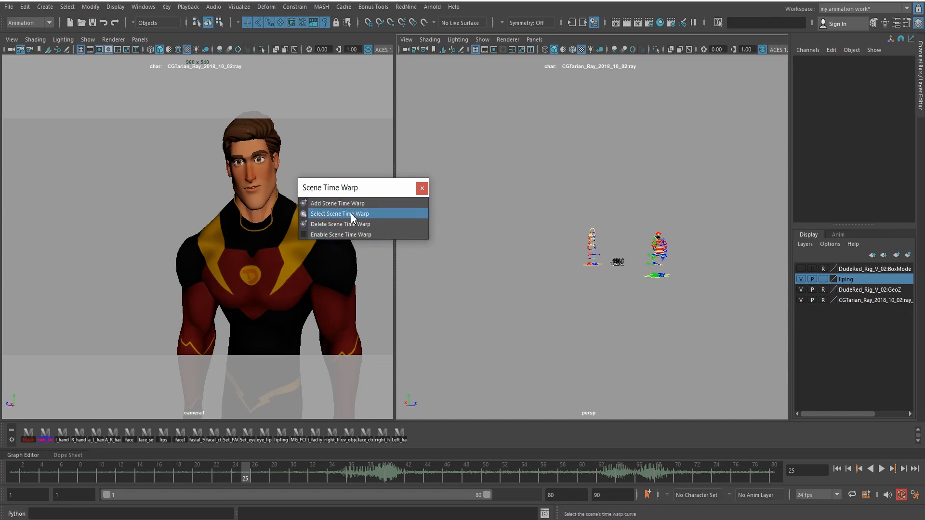
Select all rig controls of both characters and add a Scene Time Warp.
click(700, 293)
drag(701, 293, 717, 303)
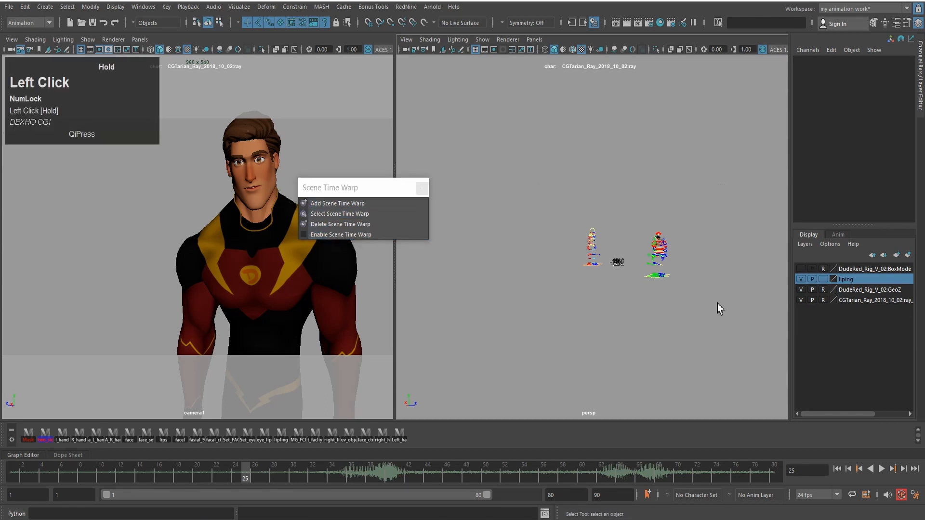
drag(655, 299, 657, 295)
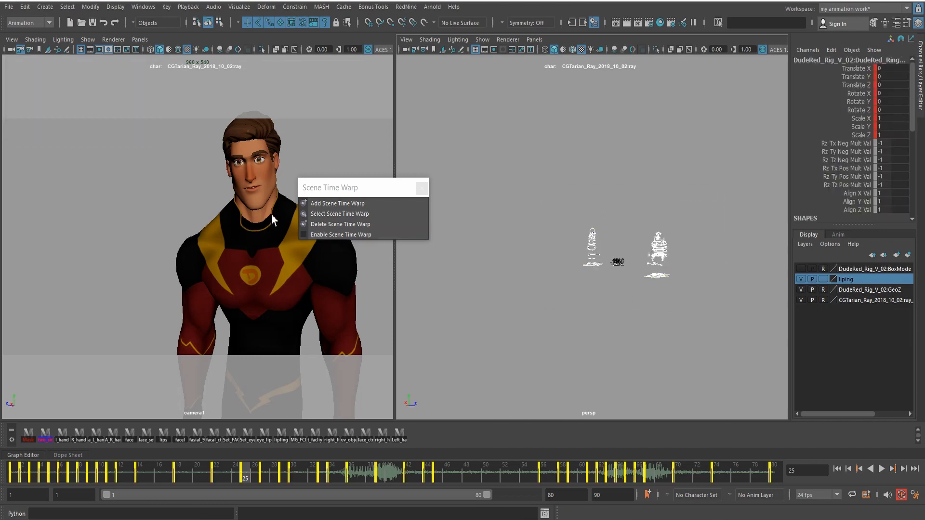
click(337, 203)
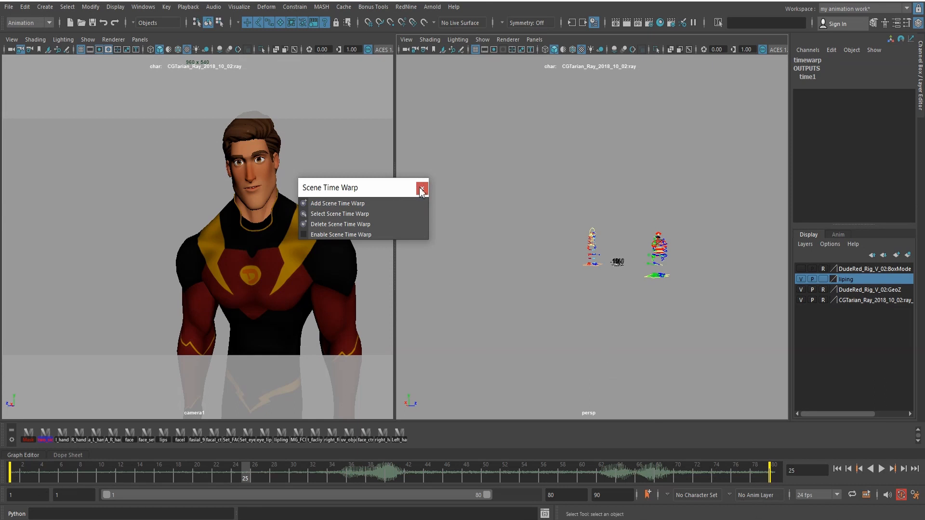
Move the Scene Time Warp window aside and open the Graph Editor, enlarged to show the whole timewarp curve.
drag(412, 189, 552, 135)
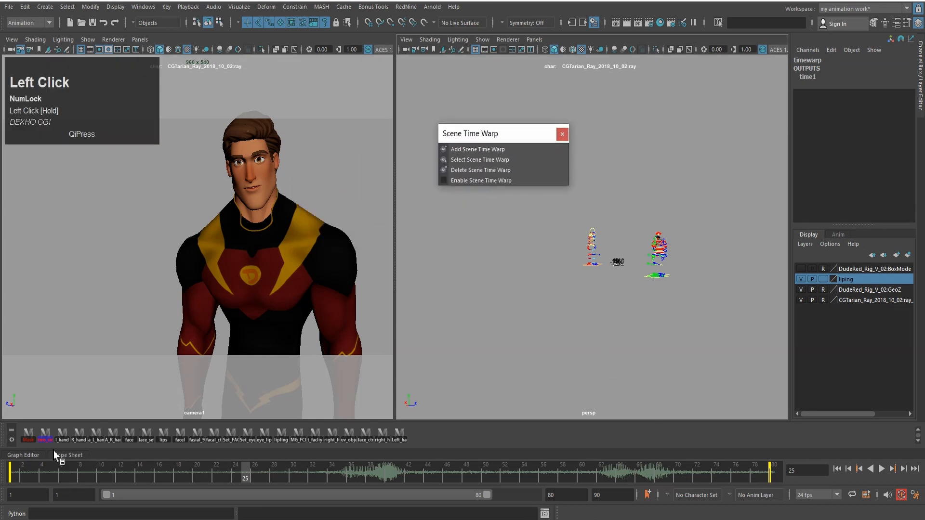
click(36, 456)
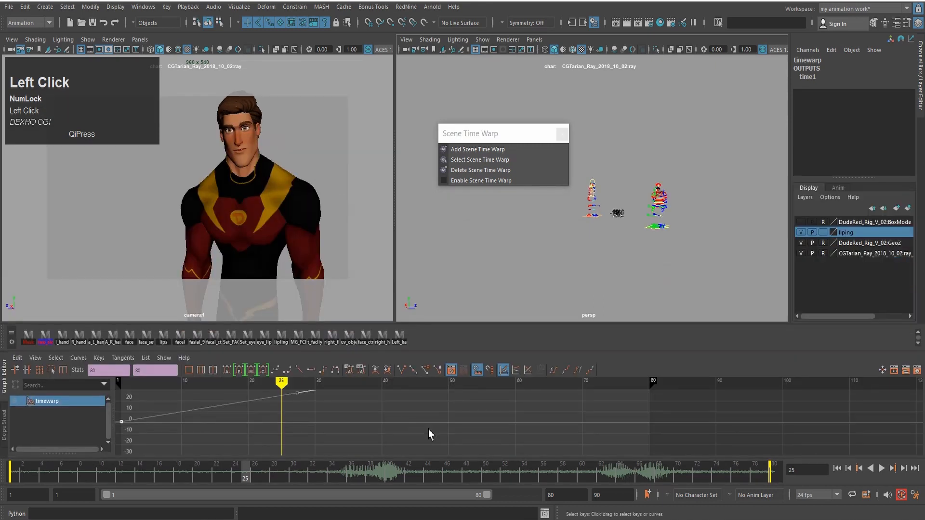
alt+middle_drag(387, 401, 414, 437)
alt+scroll(390, 429, down, 1)
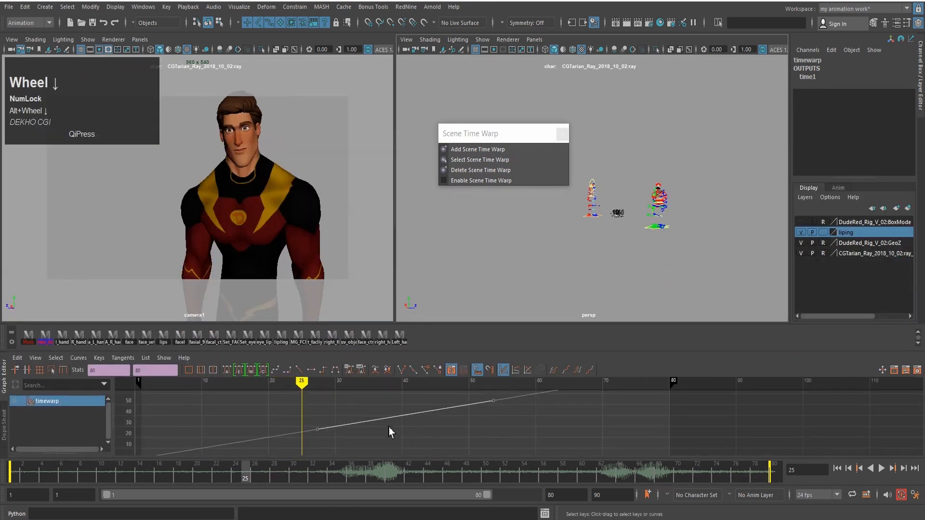
drag(418, 354, 422, 288)
alt+middle_drag(490, 417, 505, 407)
alt+right_drag(506, 407, 463, 389)
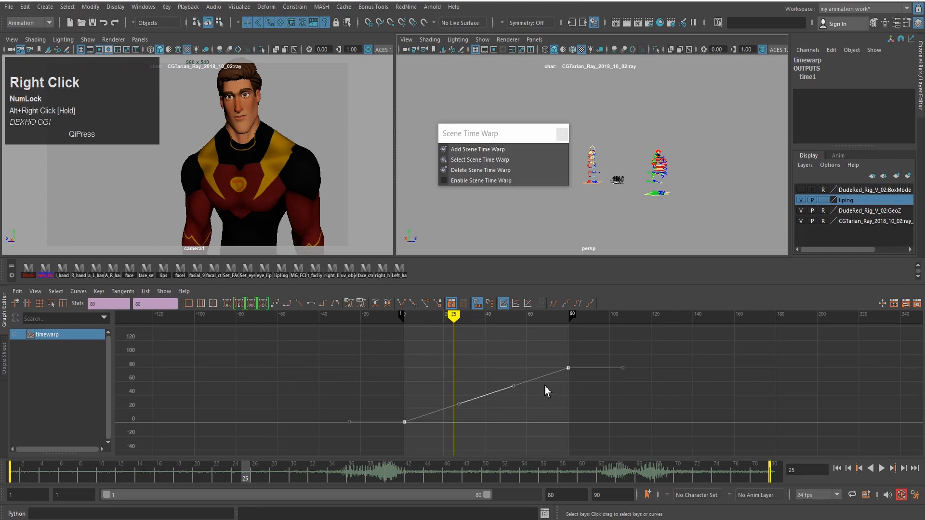
Try inserting a key at frame 25 on the timewarp curve, and delete it again.
right_drag(487, 357, 492, 367)
drag(443, 386, 466, 420)
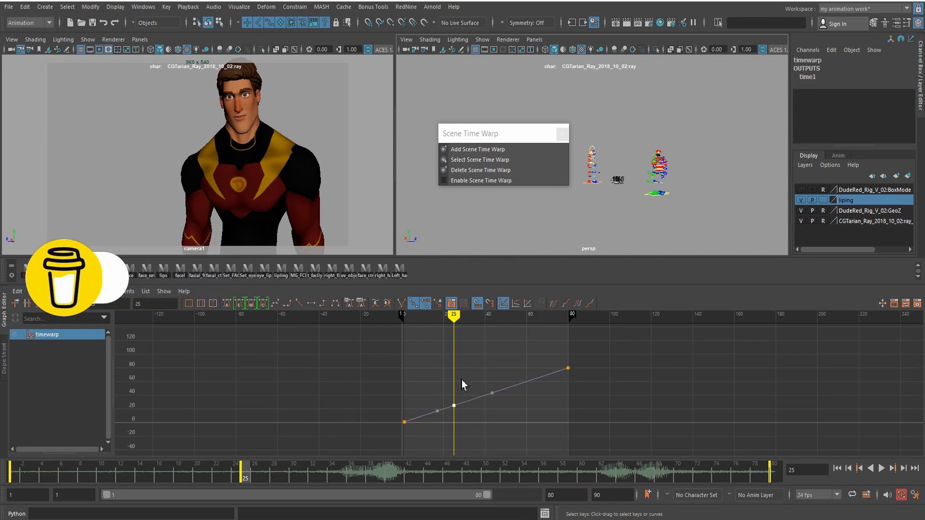
key(Delete)
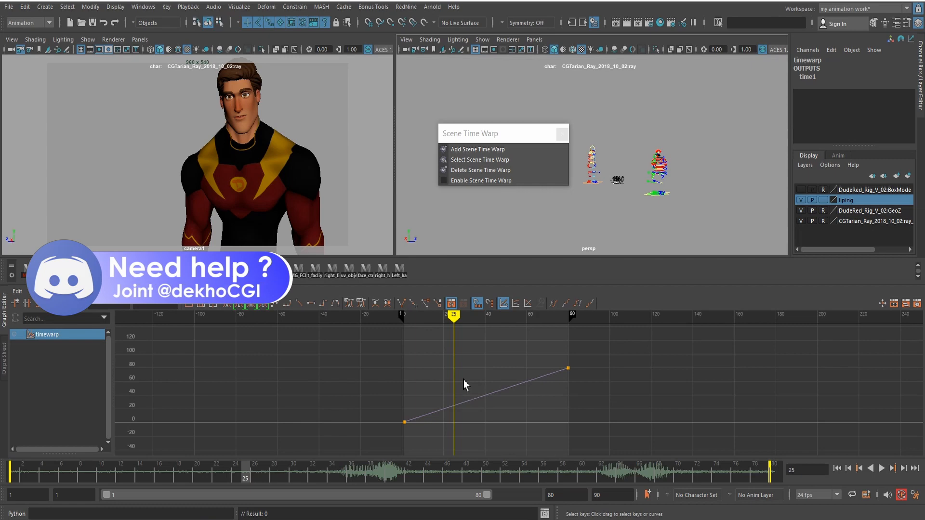
Select both timewarp keys, try eased tangents, and set tangents that keep the curve a straight line.
drag(393, 362, 700, 425)
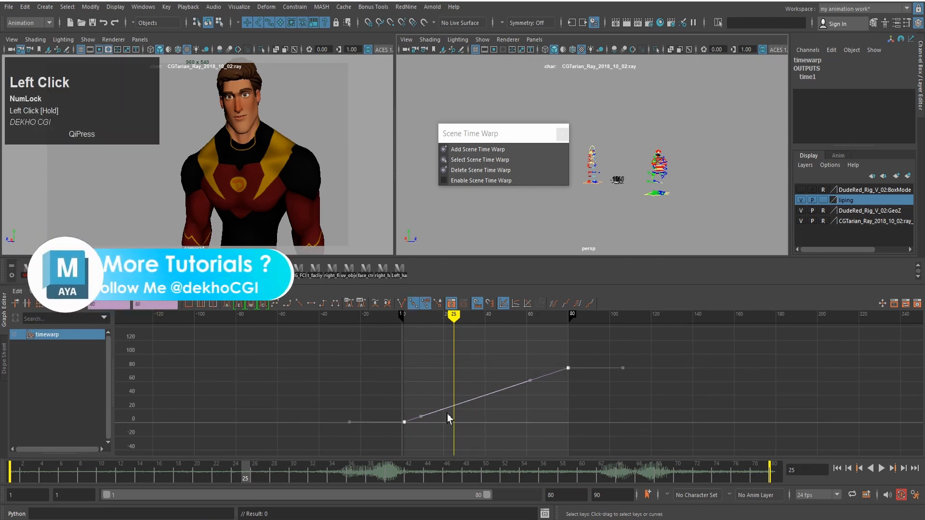
key(d)
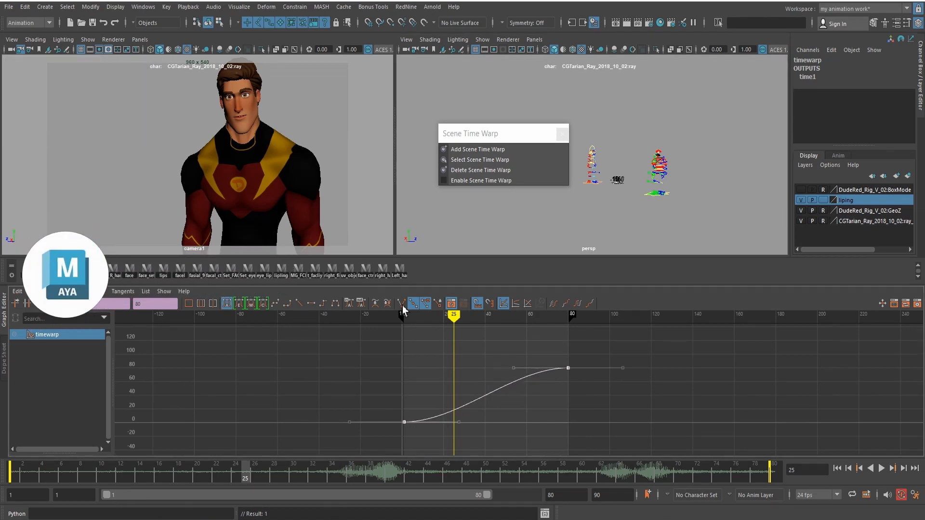
key(1)
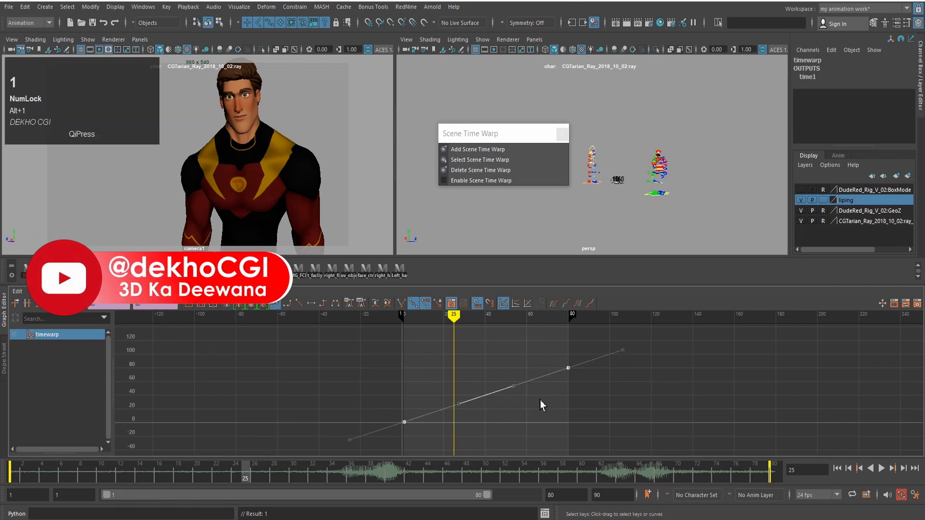
click(617, 372)
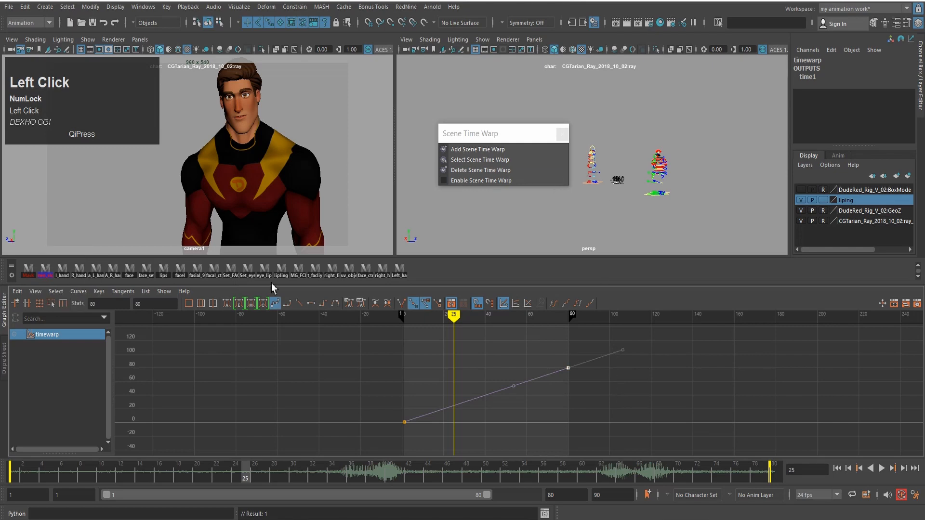
Collapse the Graph Editor and play the animation from frame 1 to check the timing, and stop playback.
click(10, 339)
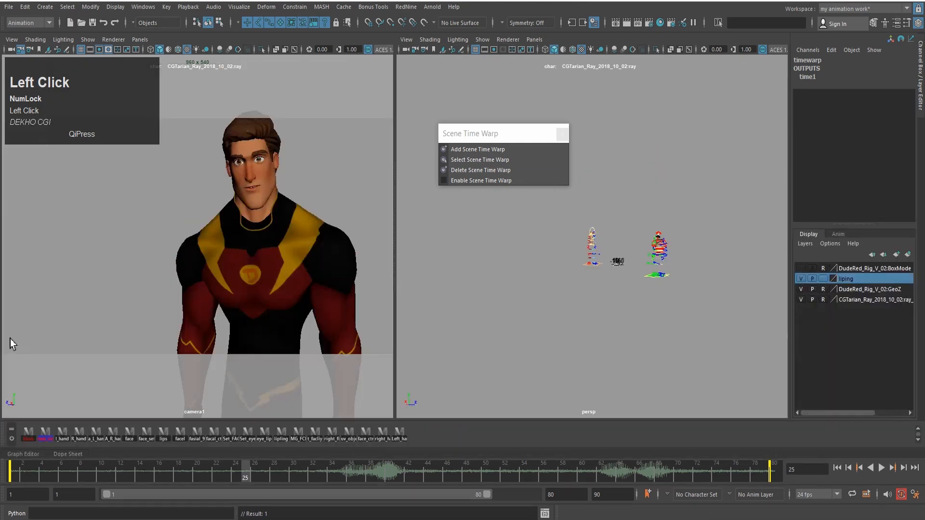
click(14, 473)
drag(16, 471, 73, 469)
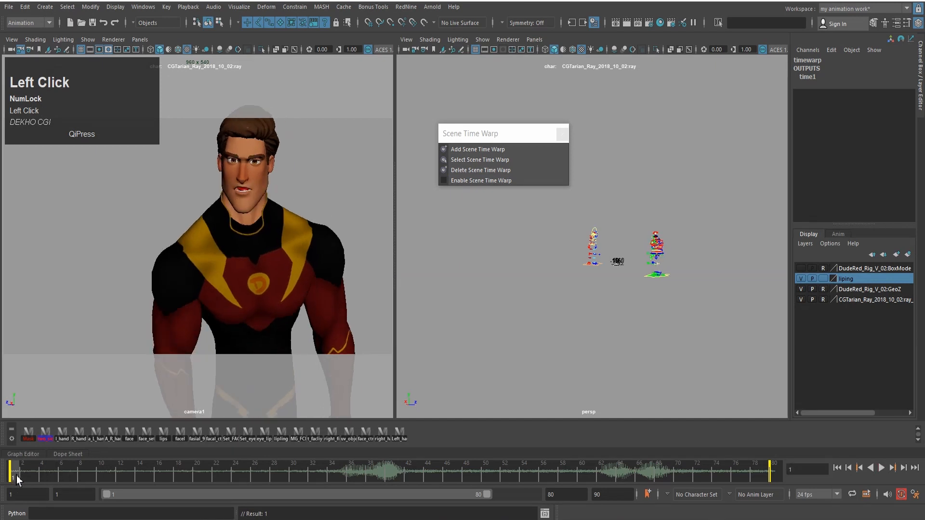
key(alt+v)
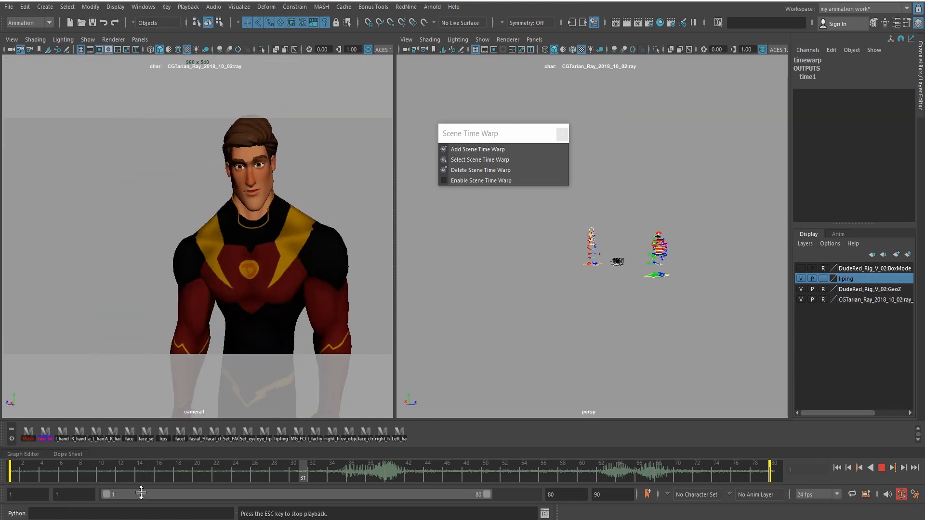
key(Escape)
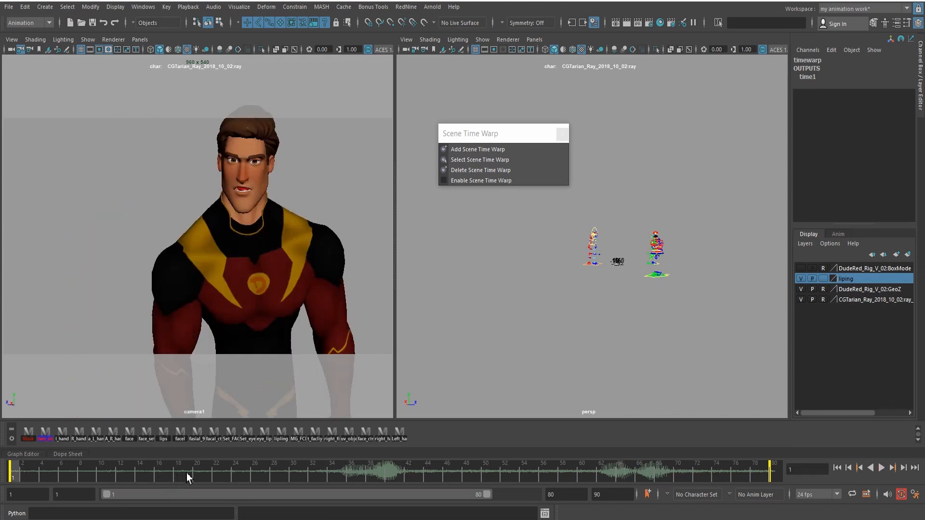
Playblast the time slider range through camera1 to the movie "how are you acting animation part 26".
key(ctrl+slash)
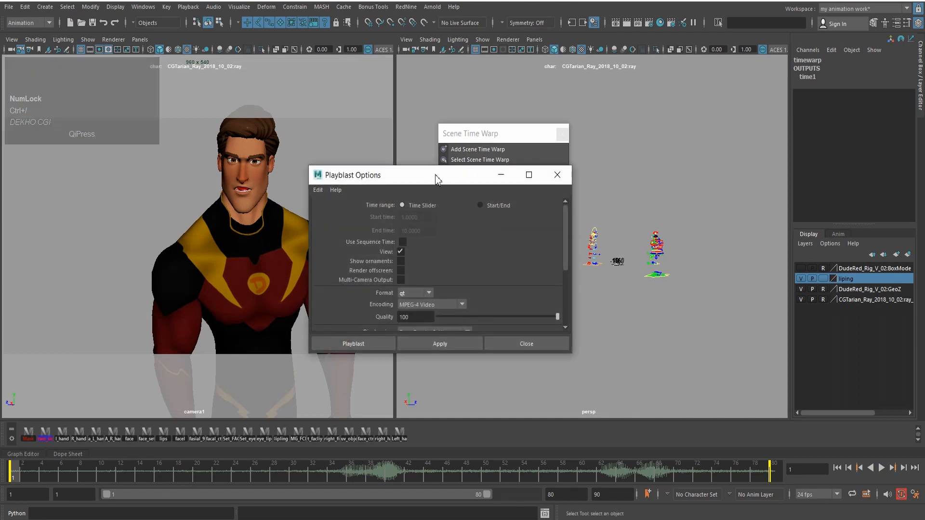
click(324, 45)
click(367, 344)
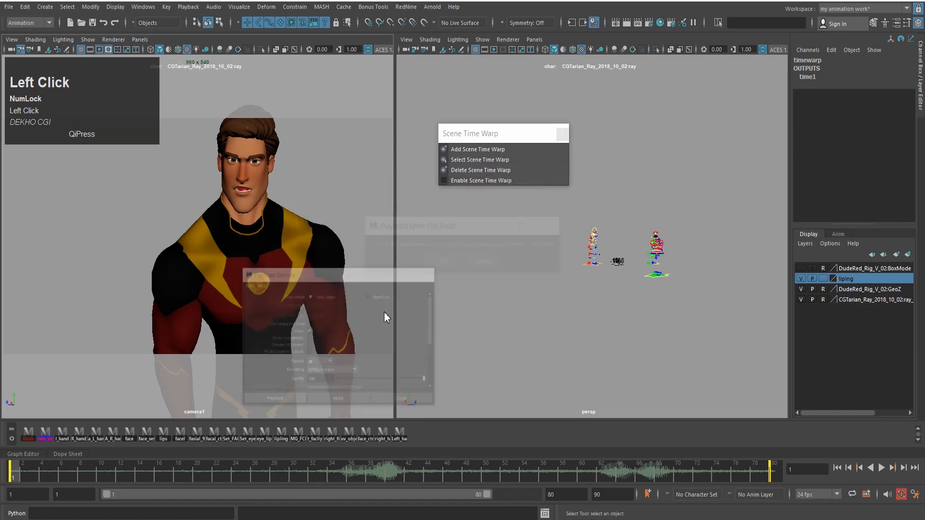
click(375, 233)
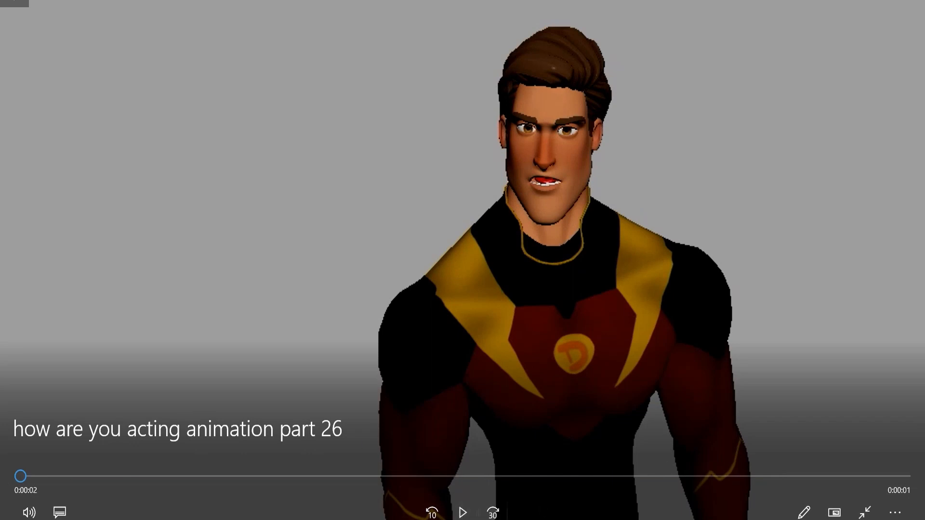
Watch the playblast movie in the video player twice and leave its full-screen view.
click(463, 512)
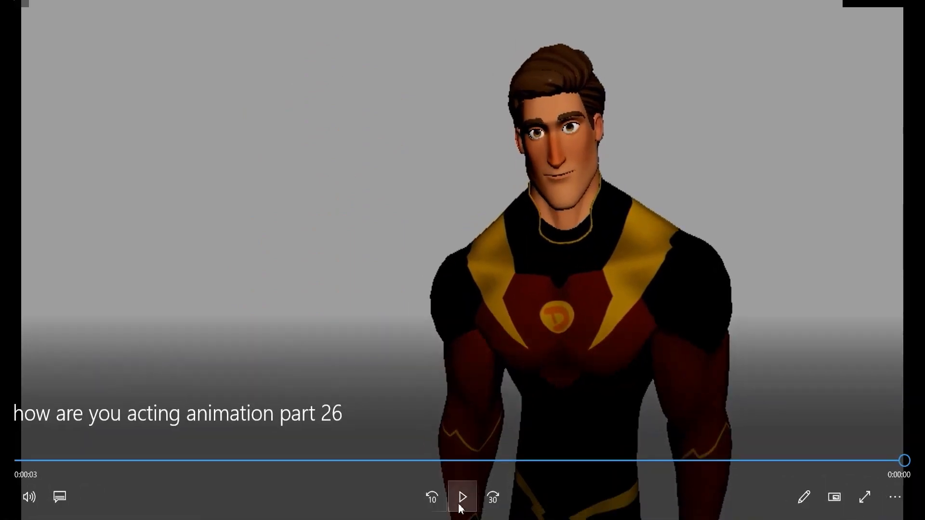
click(461, 499)
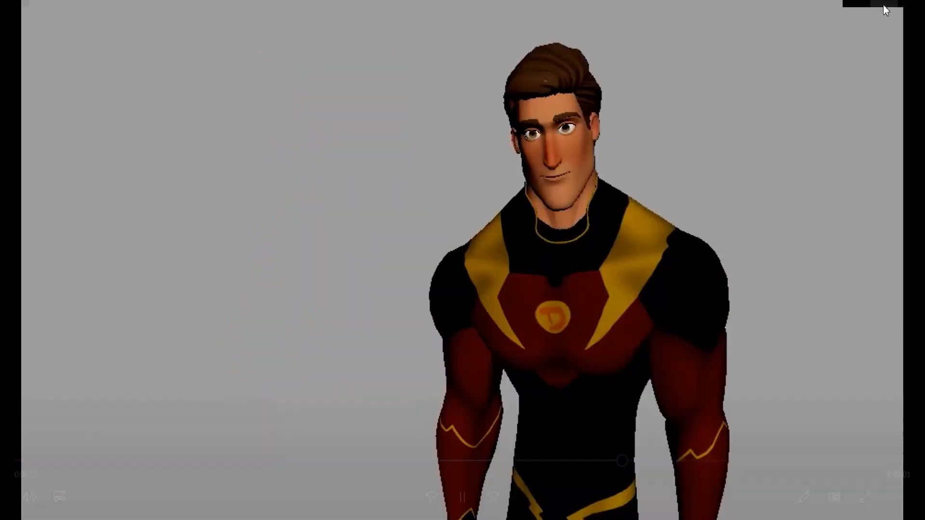
click(885, 5)
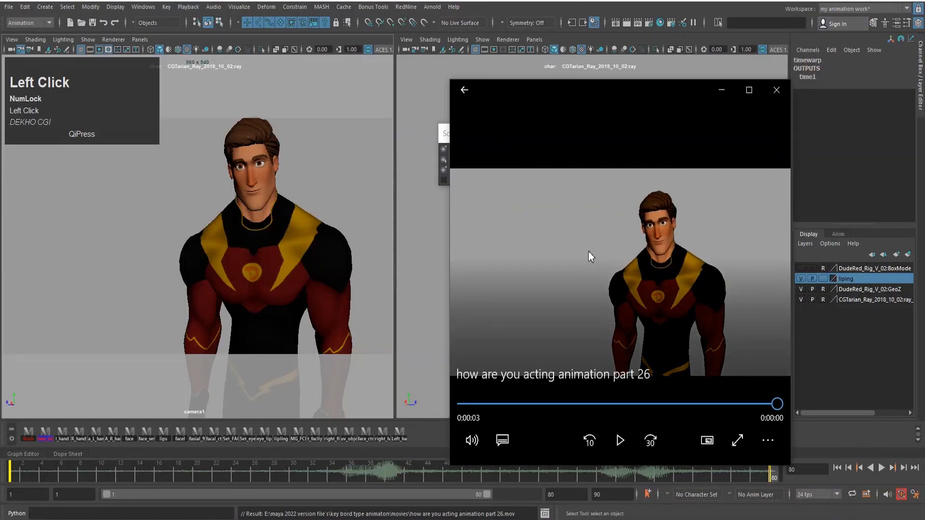
Replay the playblast movie in the video player and minimize the player.
click(506, 405)
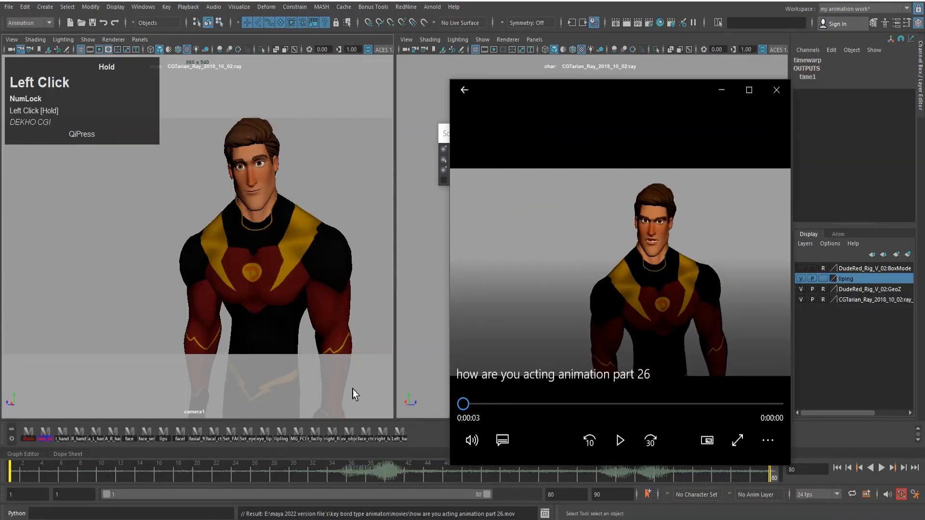
click(618, 441)
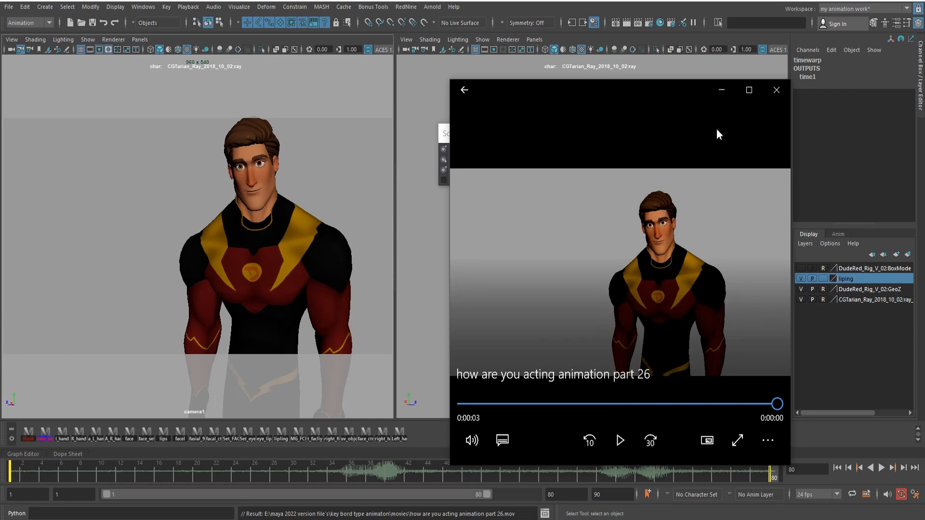
click(722, 90)
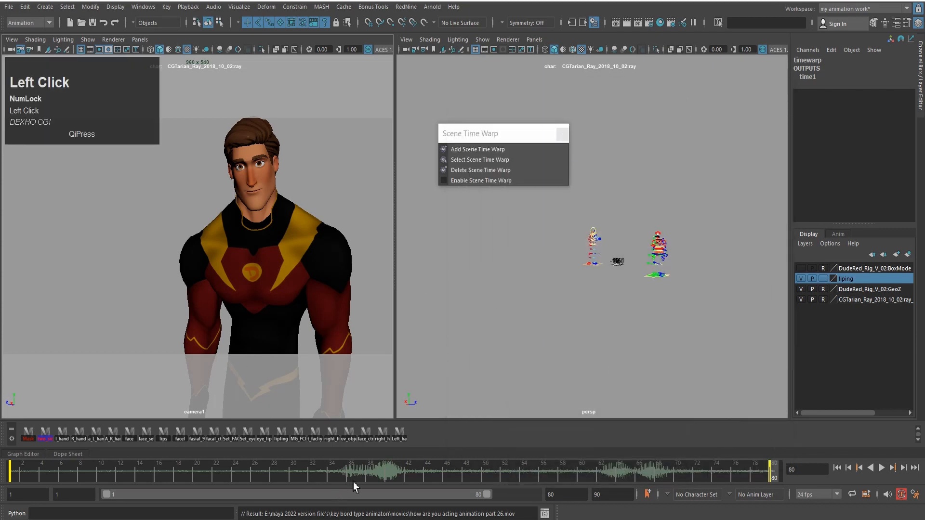
Give both timewarp keys flat, eased tangents in the Graph Editor and lengthen the last key's incoming handle by about 5 frames.
click(20, 455)
drag(285, 331, 596, 421)
key(d)
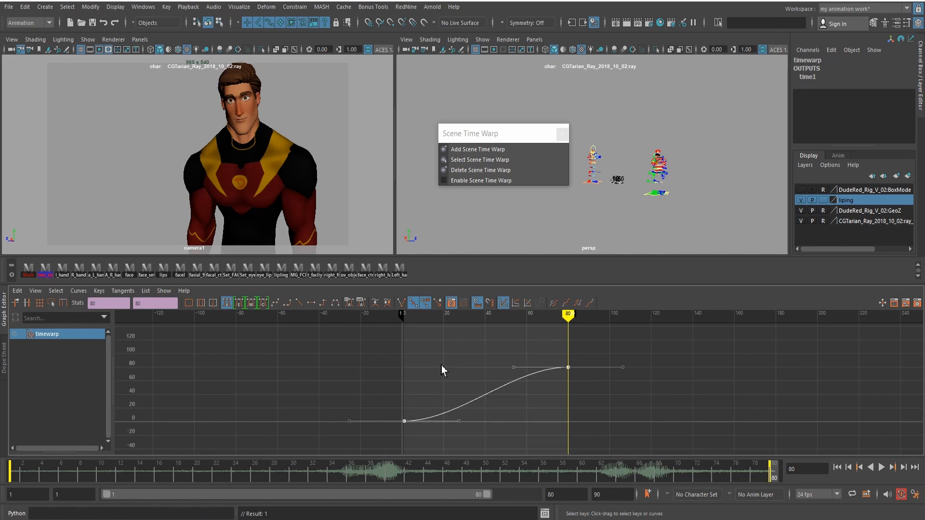
drag(572, 357, 536, 388)
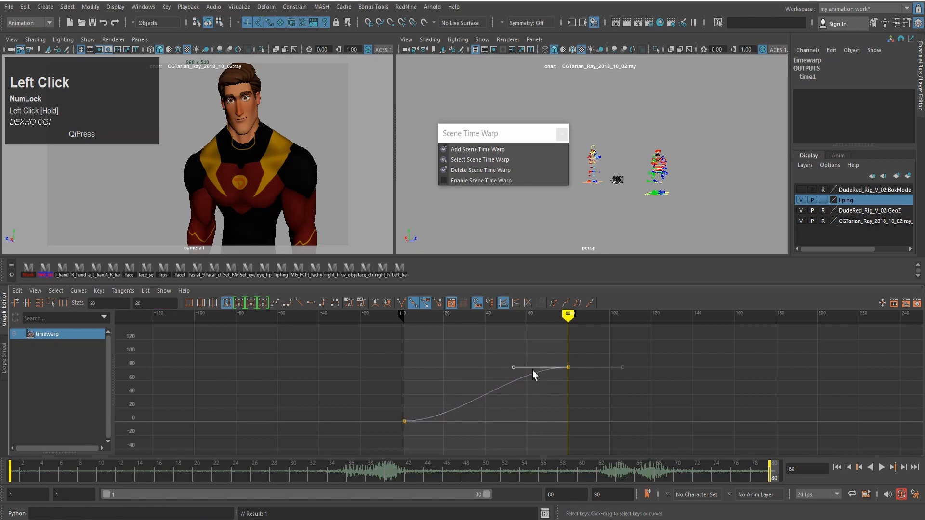
shift+middle_drag(505, 346, 501, 346)
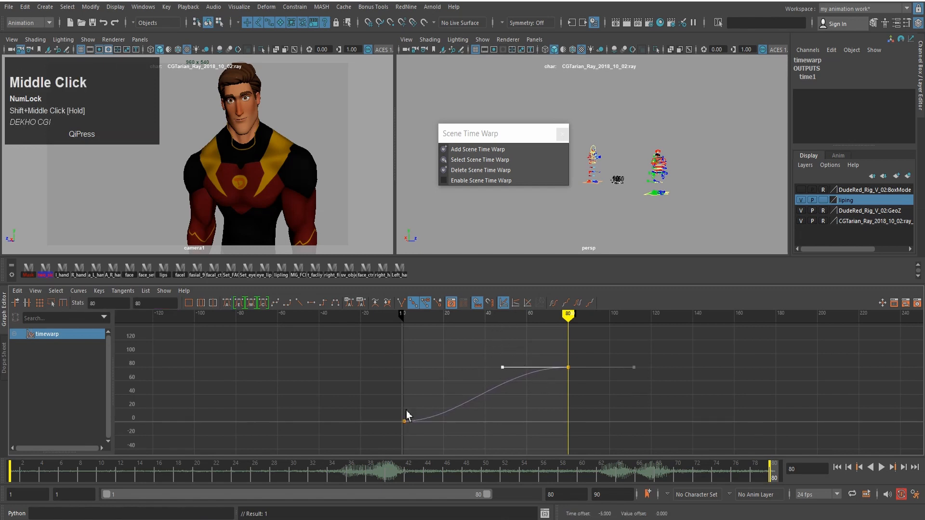
shift+drag(378, 403, 476, 432)
shift+middle_drag(486, 422, 496, 423)
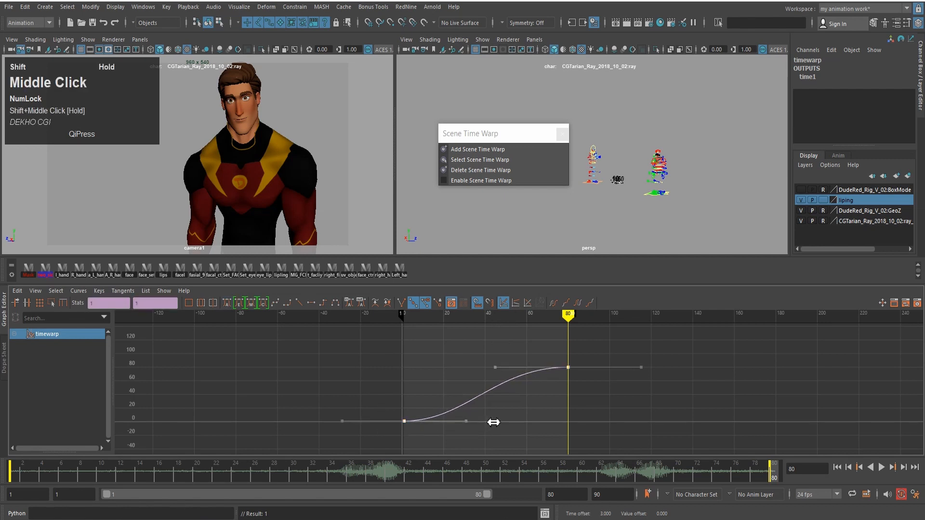
key(ctrl+z)
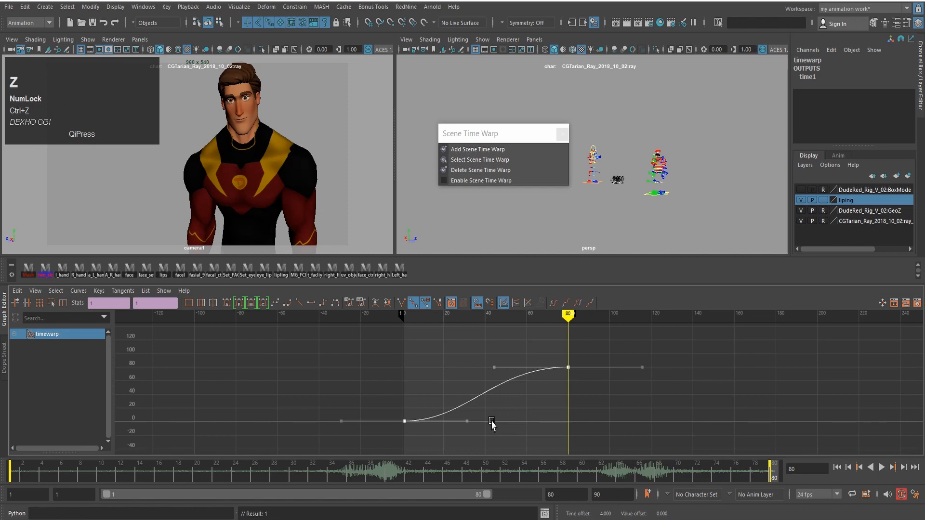
key(z)
Lengthen the first timewarp key's outgoing tangent handle by about 5 frames and collapse the Graph Editor.
drag(453, 419, 477, 427)
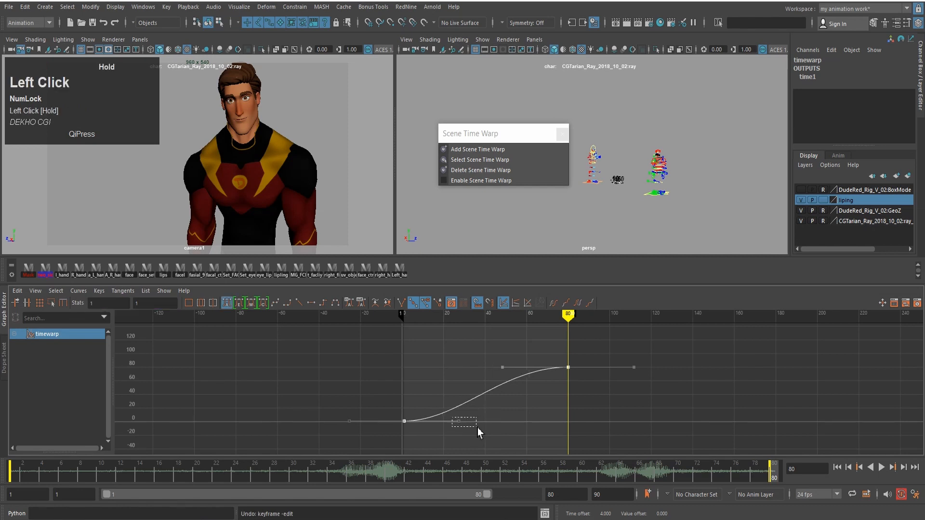
shift+middle_drag(480, 421, 492, 421)
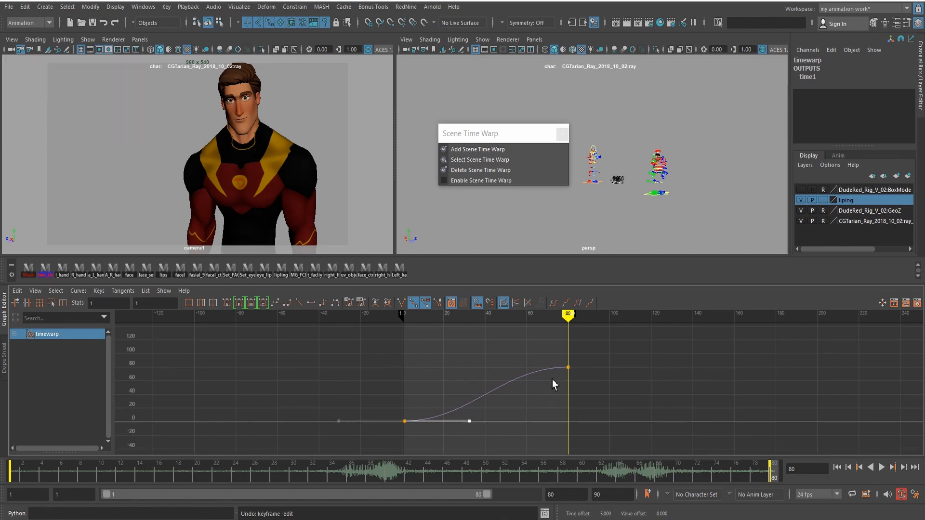
click(8, 318)
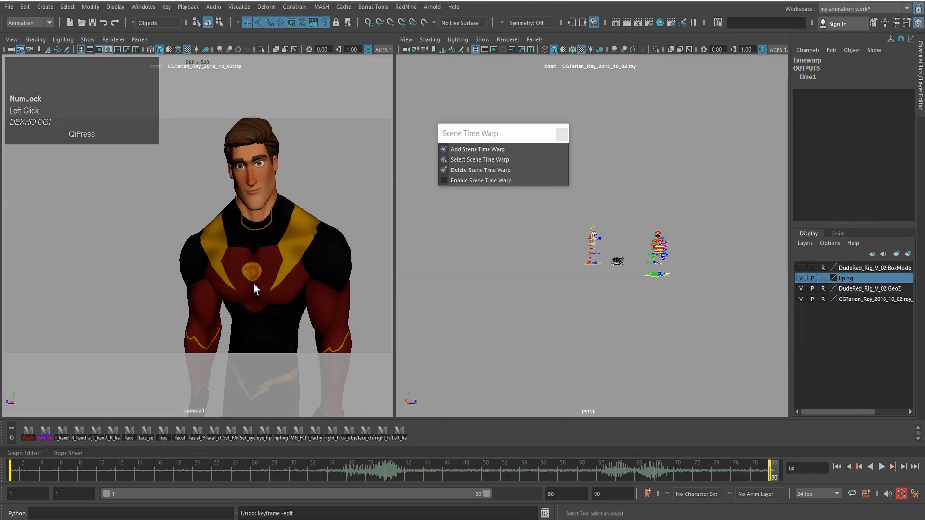
Clear the selection and playblast the time slider range through camera1 again to the movie "how are you acting animation part 26".
click(301, 289)
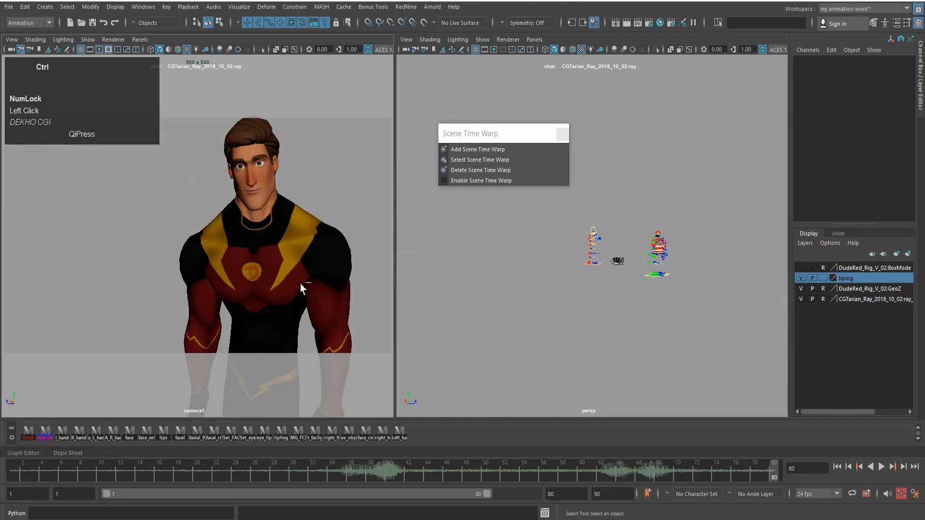
key(ctrl+slash)
click(366, 343)
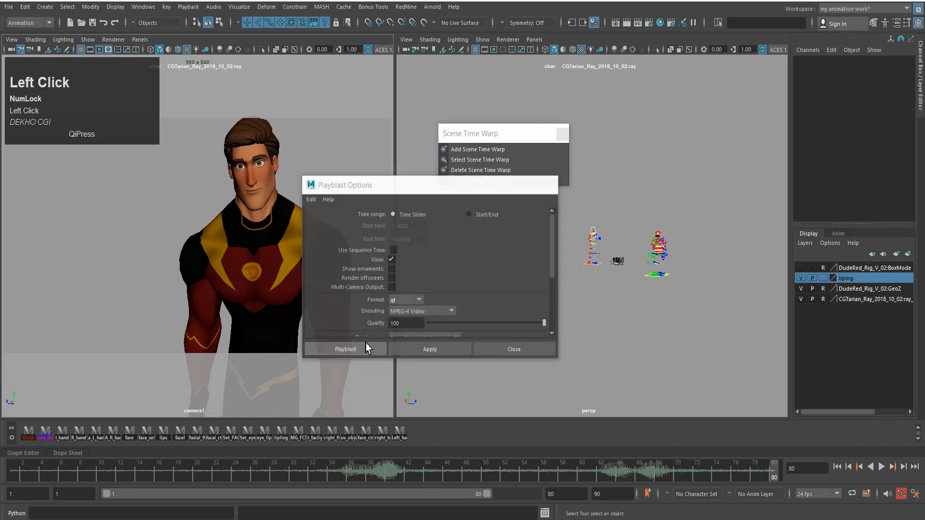
click(443, 263)
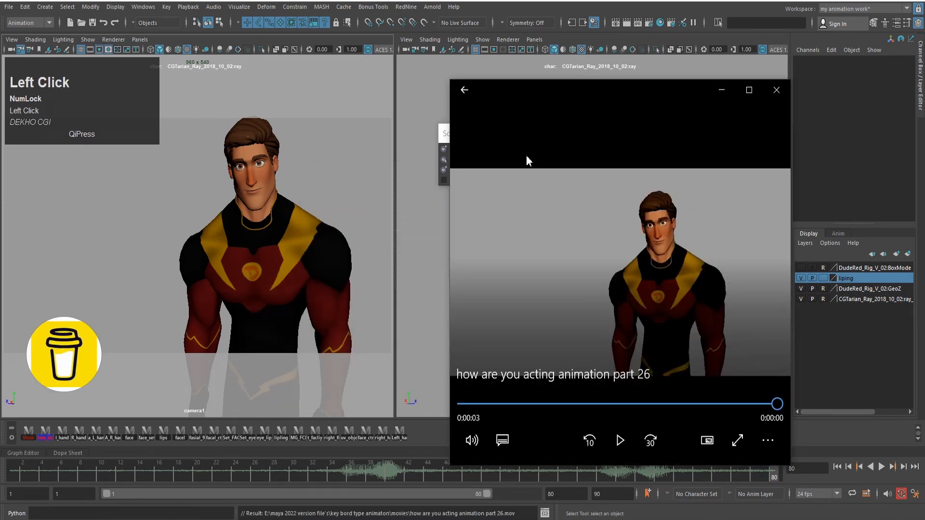
Replay the new playblast movie to review the eased timing and close the video player.
drag(526, 155, 538, 108)
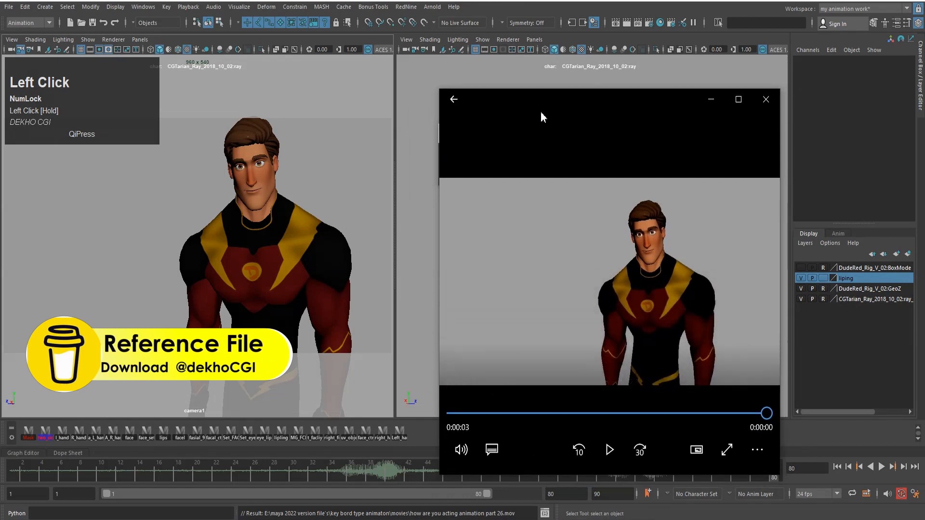
click(610, 456)
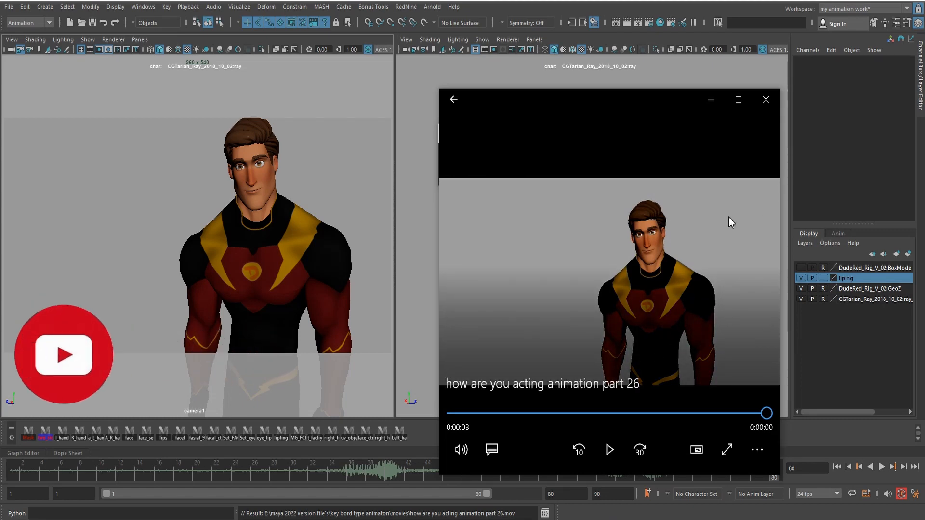
click(765, 103)
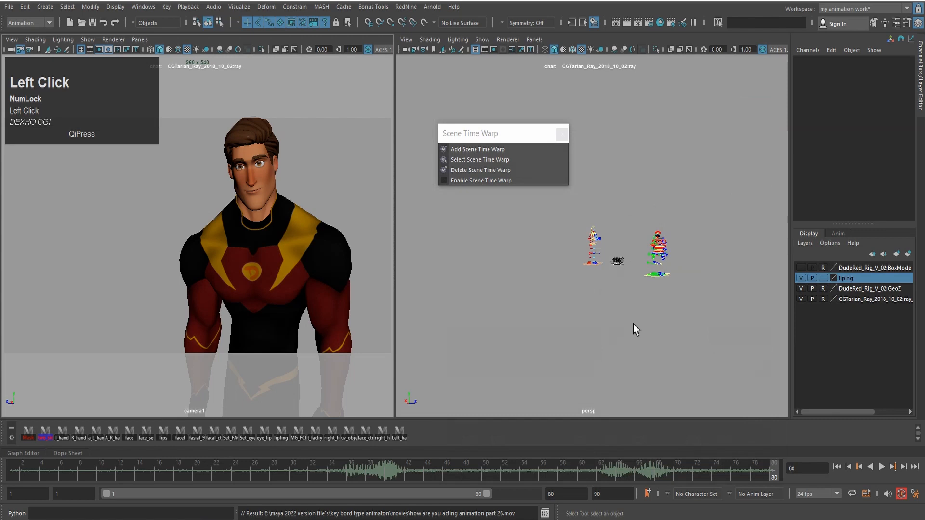
Scrub the animation to frame 41 and select all controls of both characters in the persp view.
drag(340, 476, 400, 470)
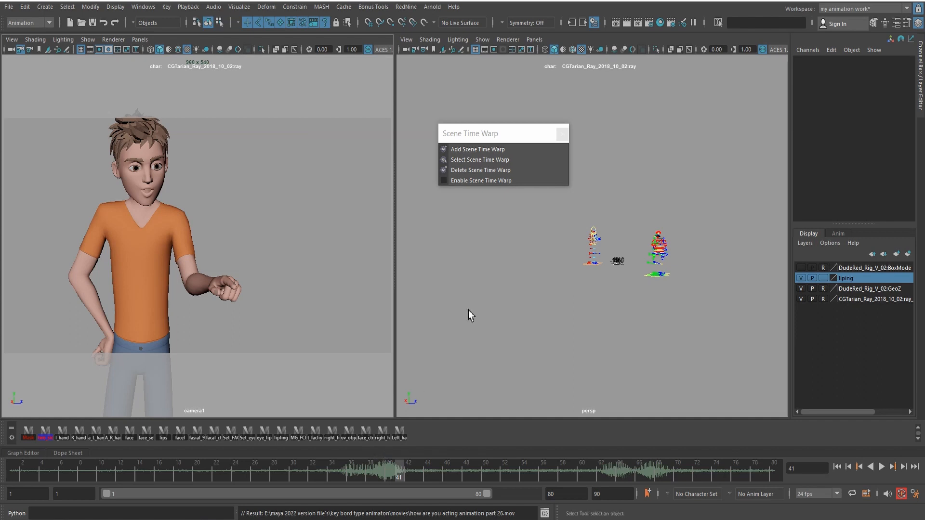
drag(576, 220, 707, 298)
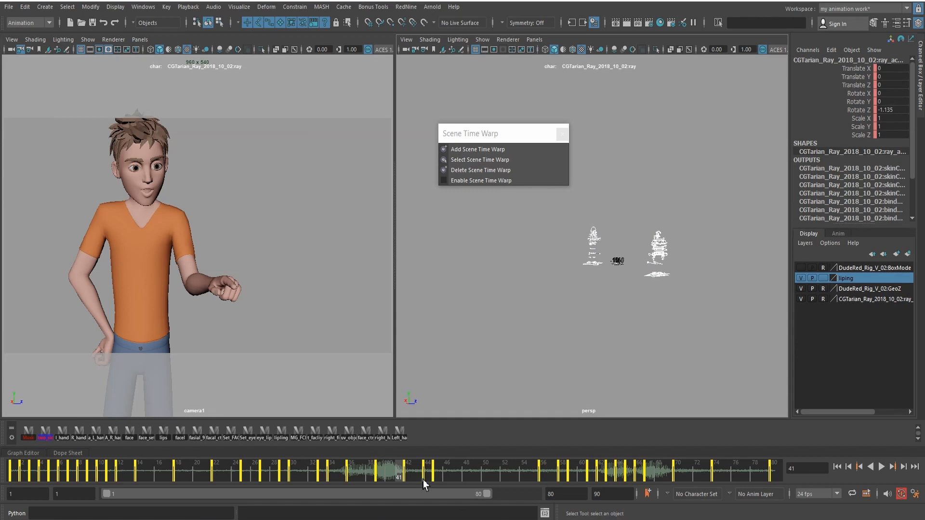
Try to stretch the selected controls' keys in the frame 26 to 47 range out to frame 49, and undo the scaling.
key(shift+k)
shift+drag(397, 481, 254, 481)
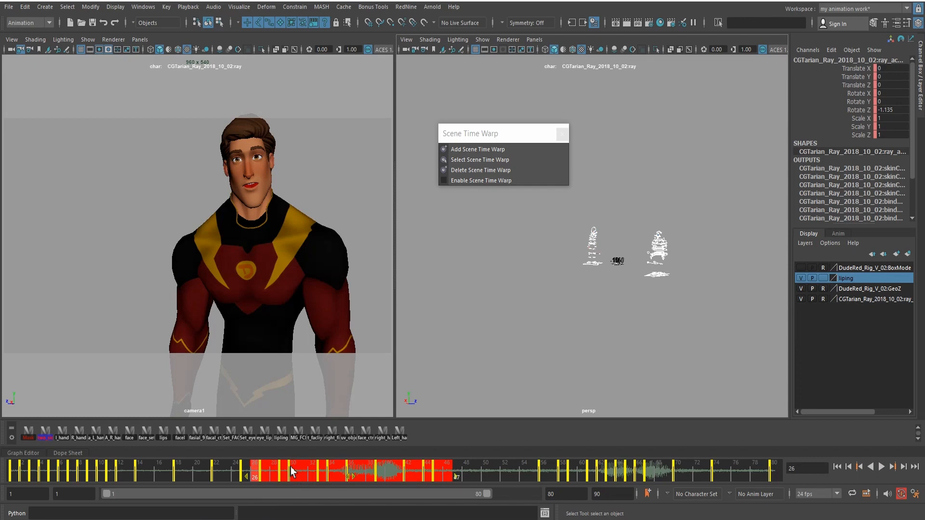
middle_click(350, 482)
drag(457, 478, 476, 477)
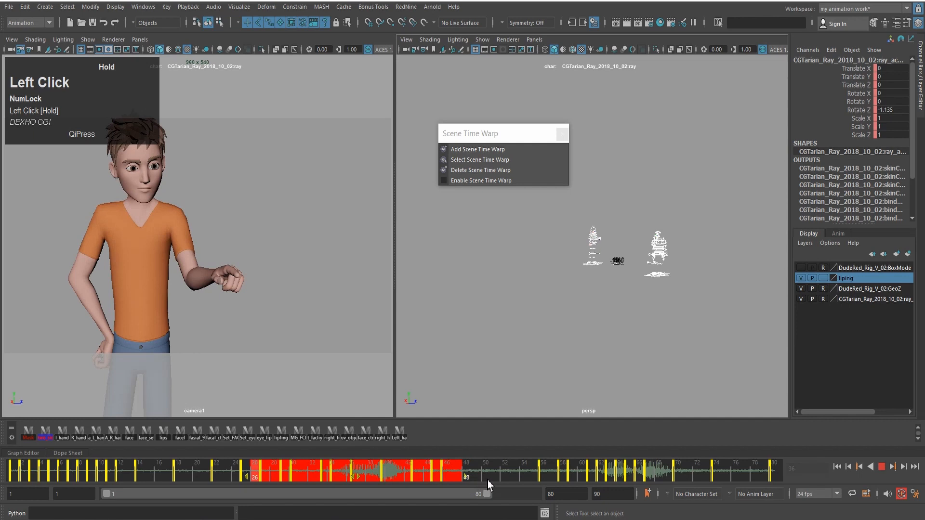
mouse_move(490, 481)
mouse_down()
mouse_move(466, 482)
mouse_move(489, 482)
mouse_move(476, 480)
mouse_up()
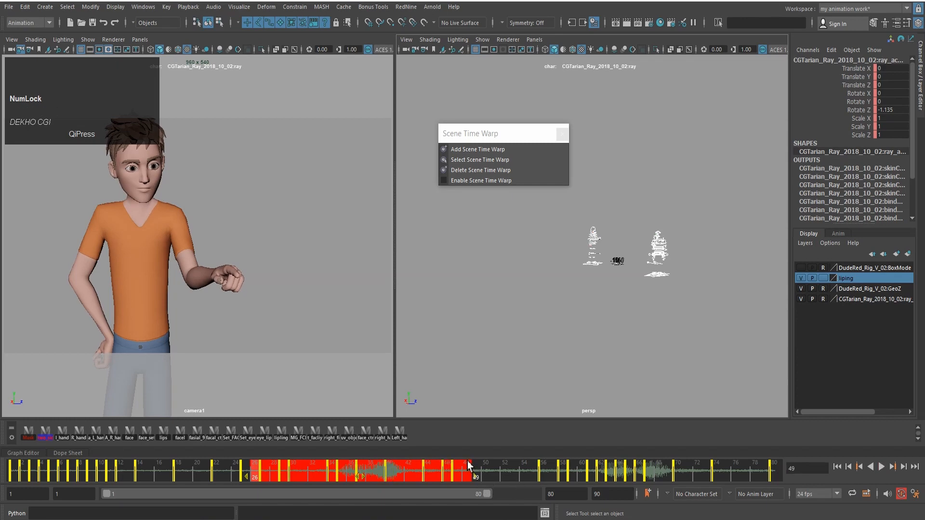
key(ctrl+z)
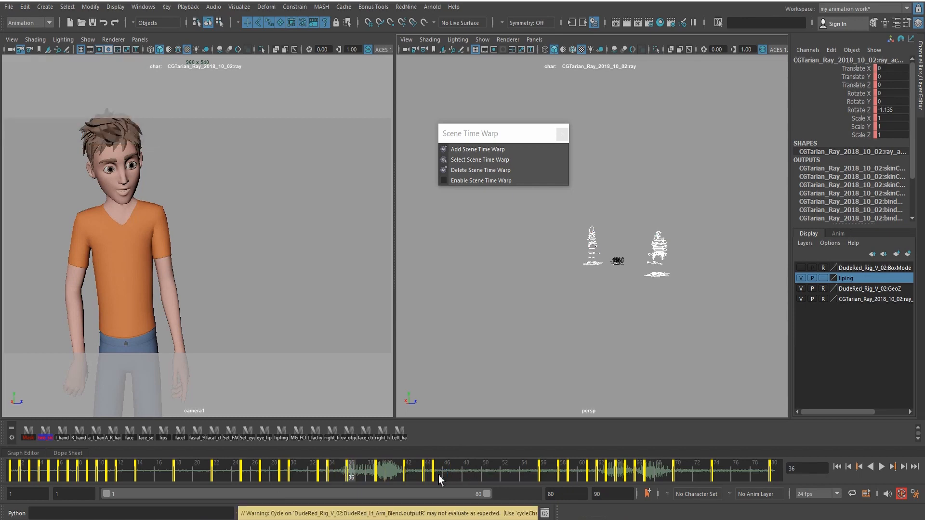
Select the keys of both characters' controls from frame 27 to 46 as a range on the timeline.
key(shift)
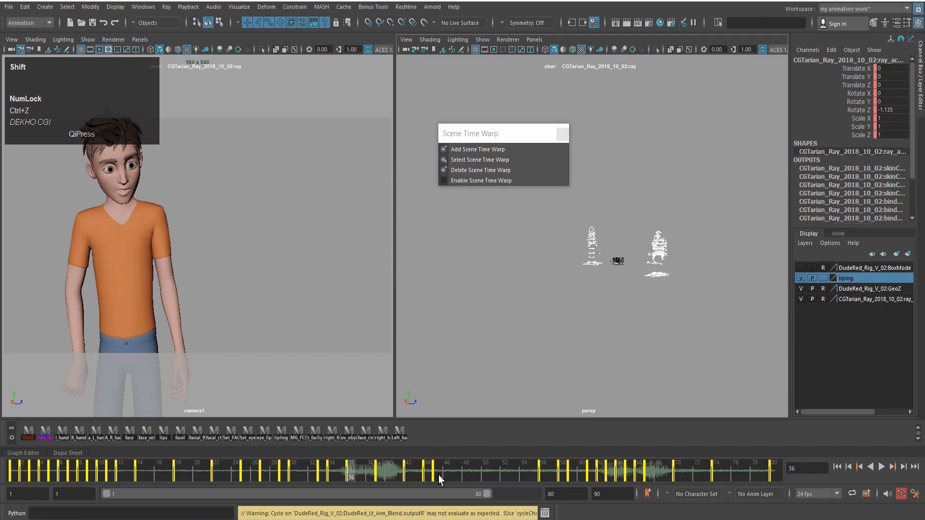
shift+click(438, 475)
key(shift+k)
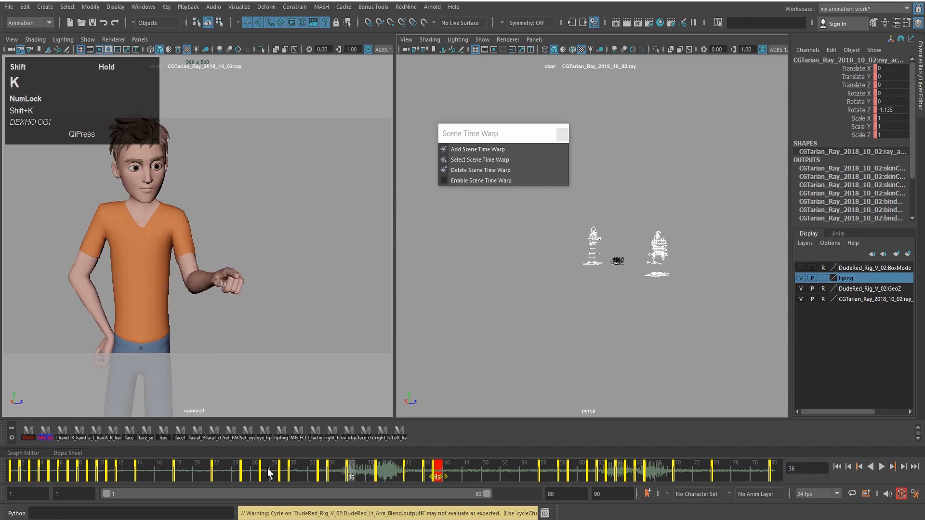
shift+click(268, 474)
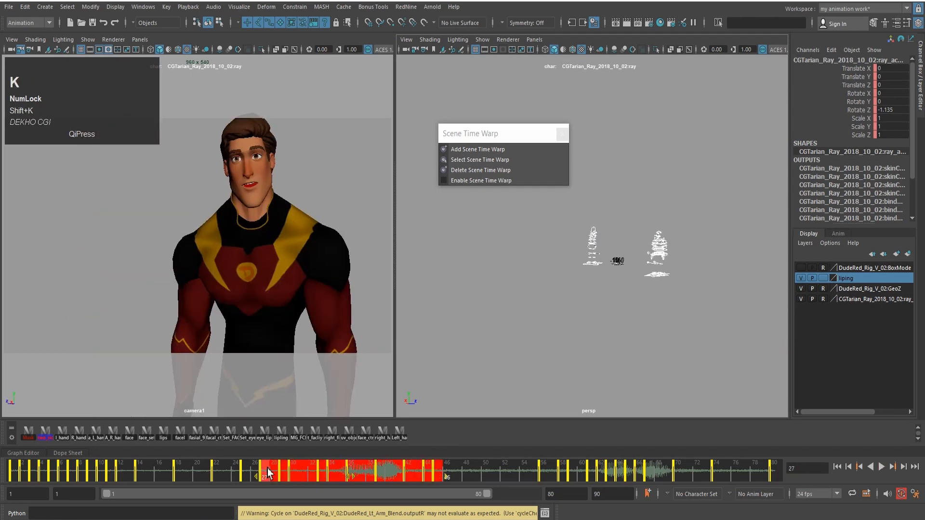
drag(273, 473, 258, 474)
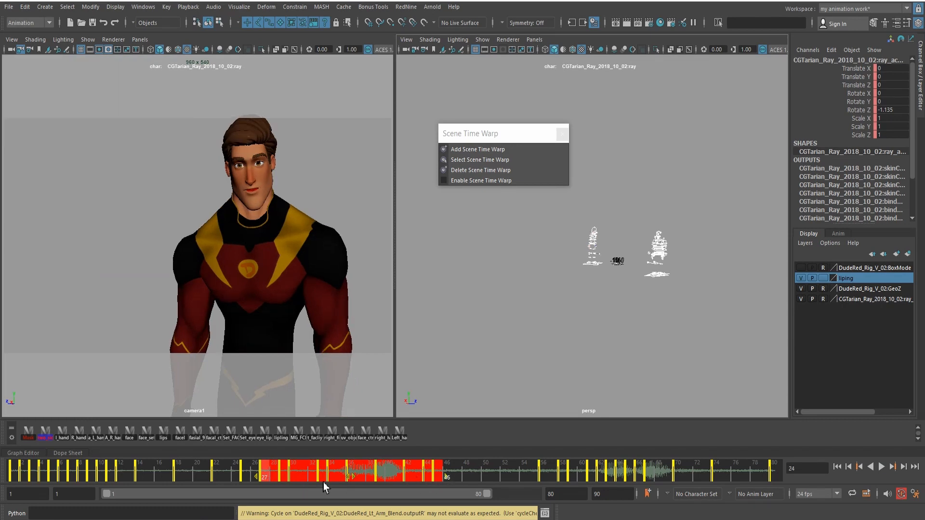
key(shift)
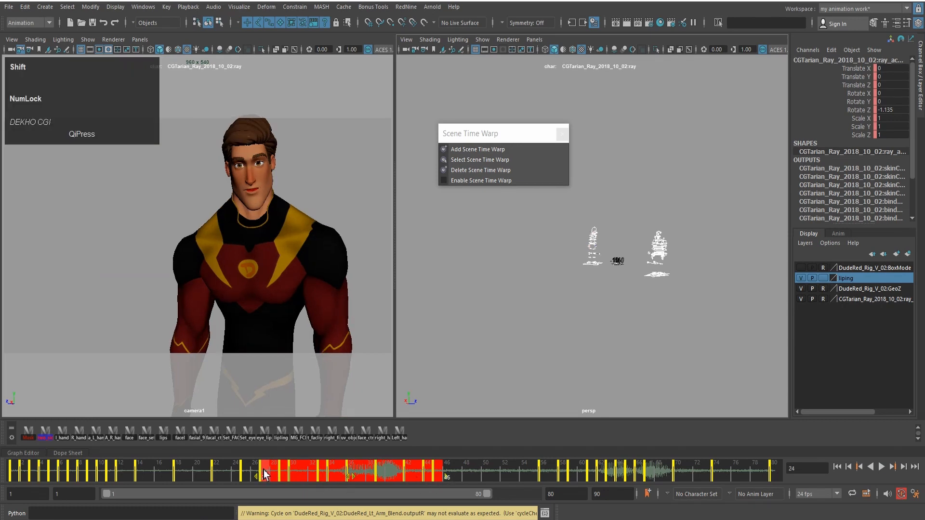
mouse_move(264, 475)
shift+mouse_down()
mouse_move(194, 473)
mouse_move(259, 479)
shift+mouse_up()
shift+drag(262, 475, 271, 475)
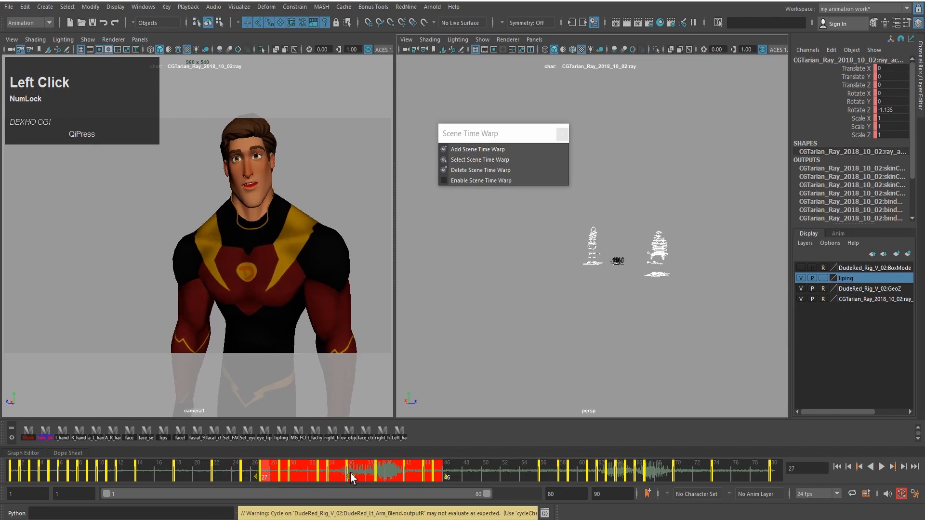